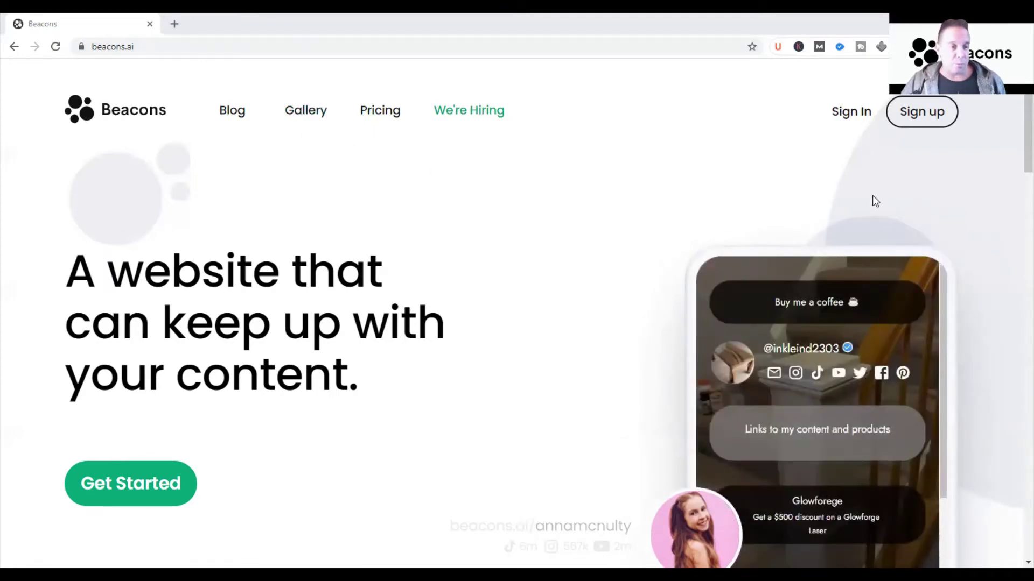
Start a new Beacons sign-up, enter the username kittycatcool and continue once it shows available
left_click(917, 112)
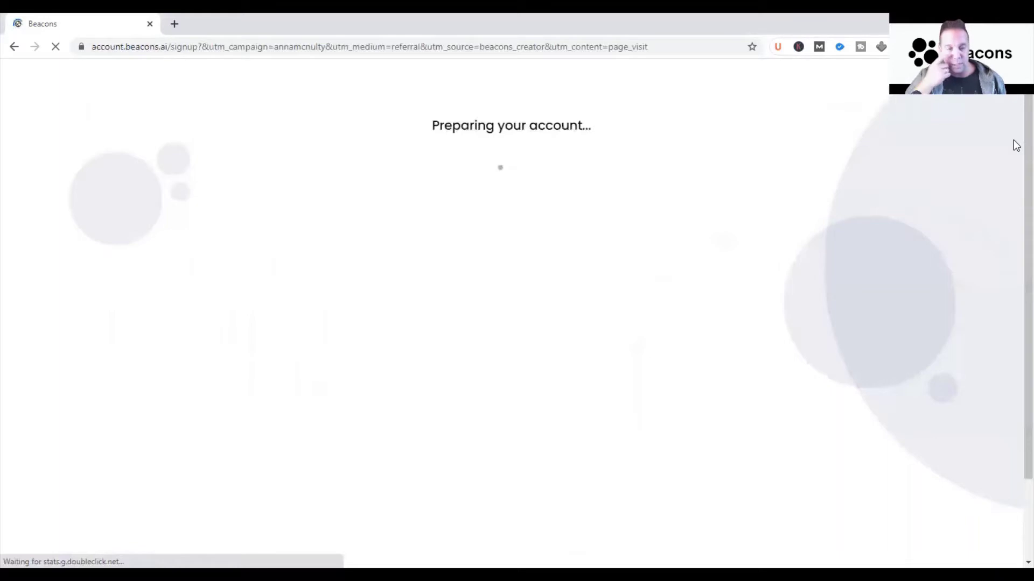
scroll(1017, 184, "down", 1)
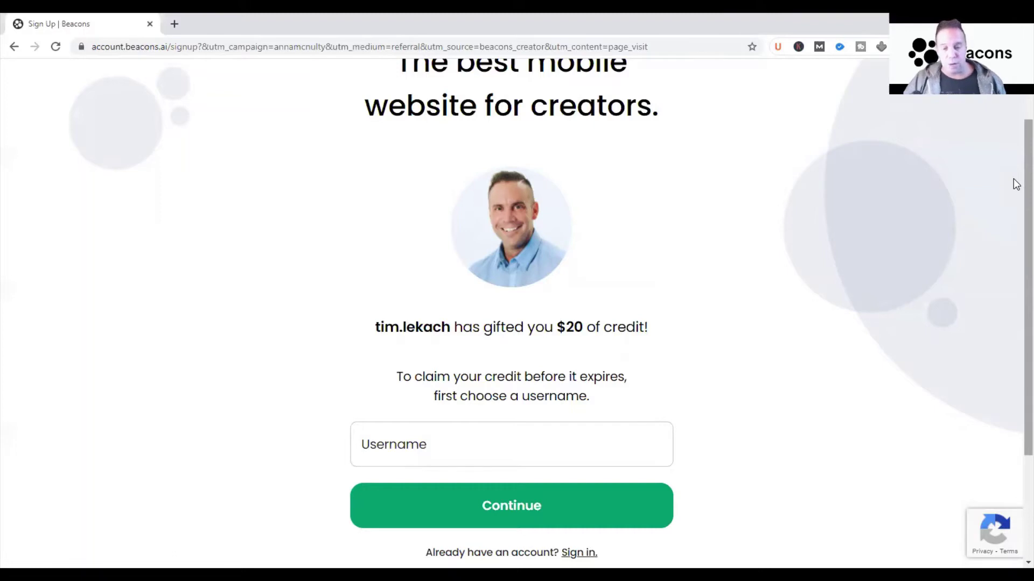
left_click(515, 450)
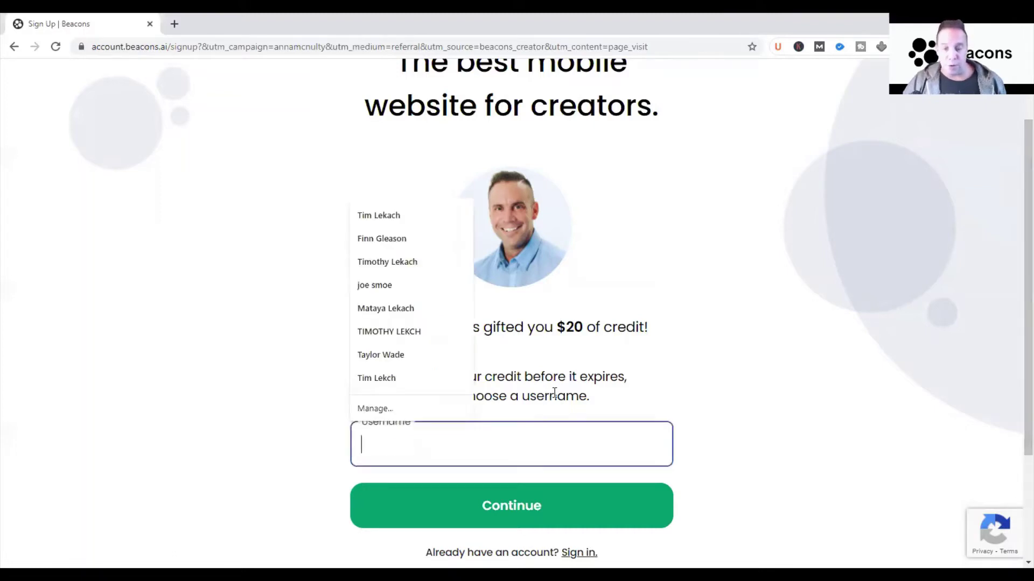
left_click(716, 245)
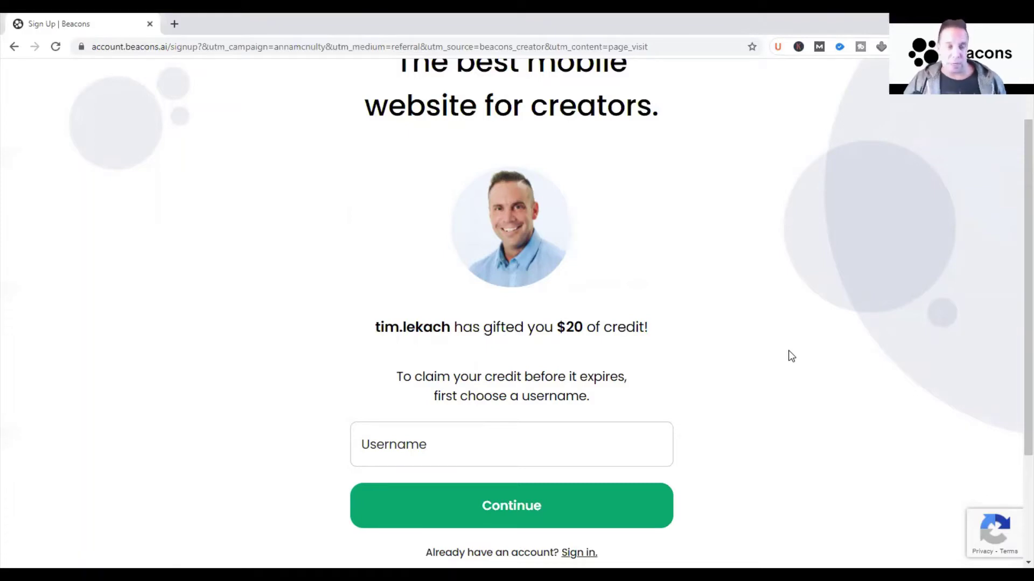
left_click(616, 454)
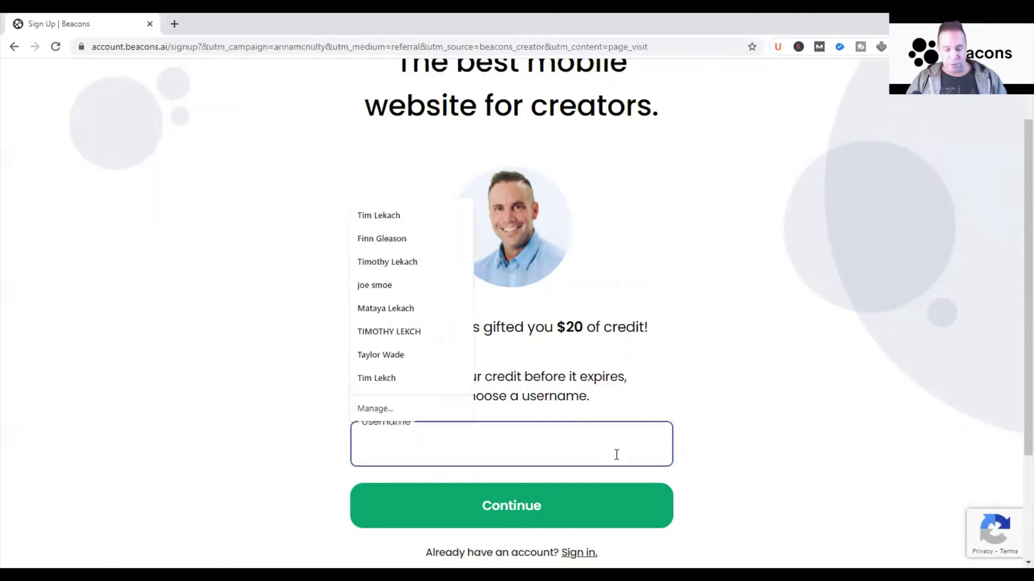
type("kittycat")
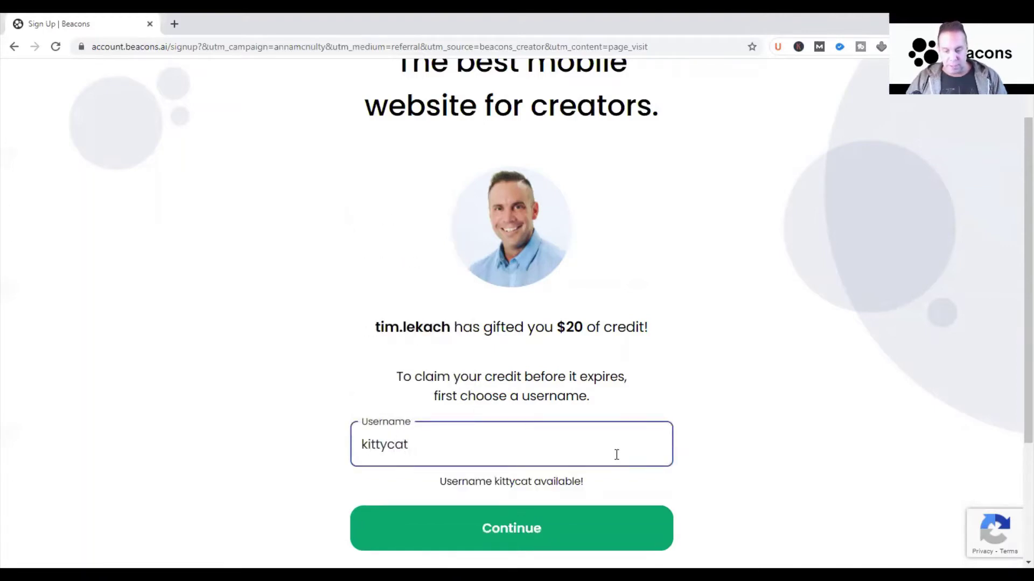
type("cool")
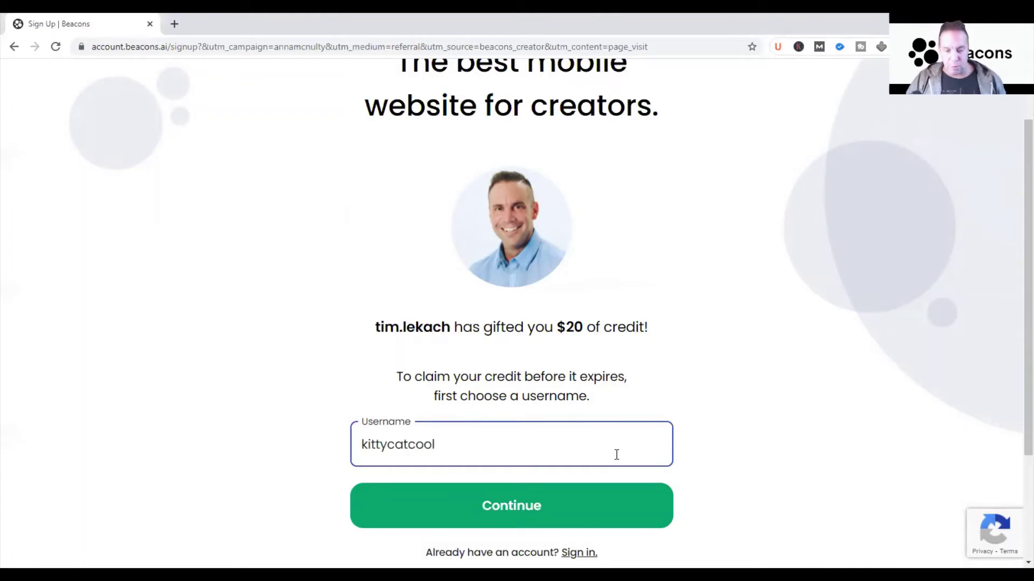
scroll(1015, 275, "down", 1)
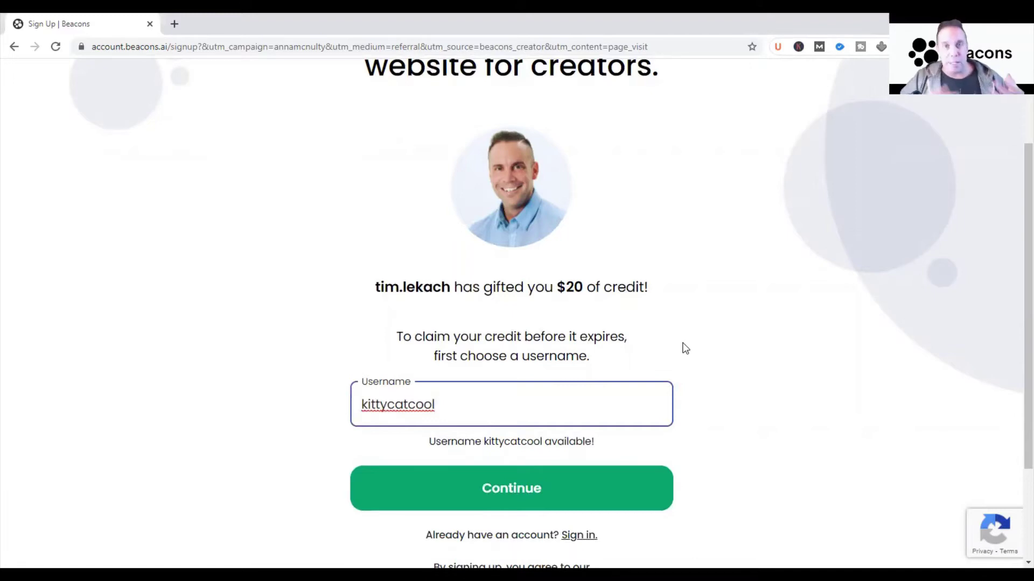
left_click(577, 498)
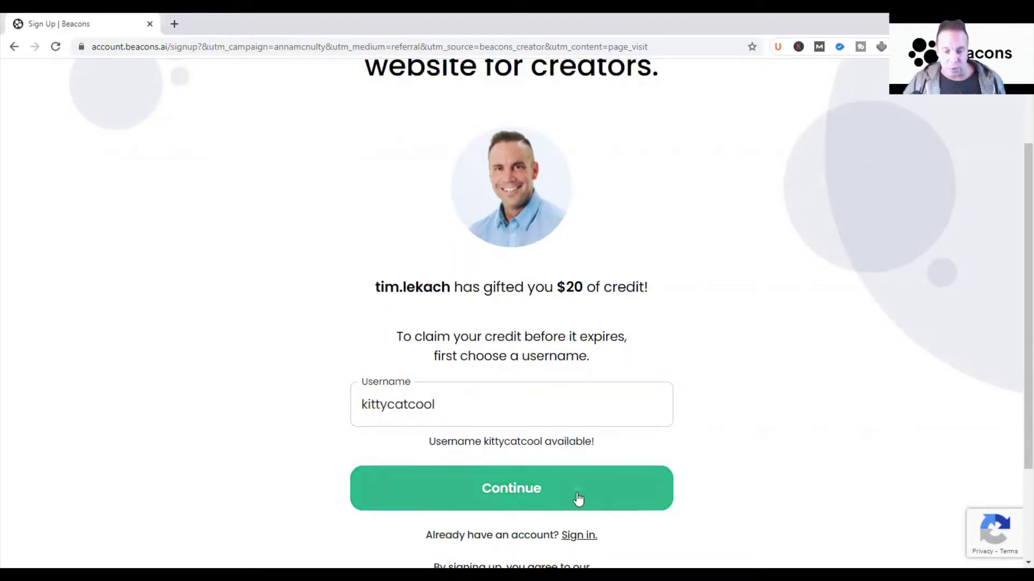
left_click_drag(1019, 261, 1019, 301)
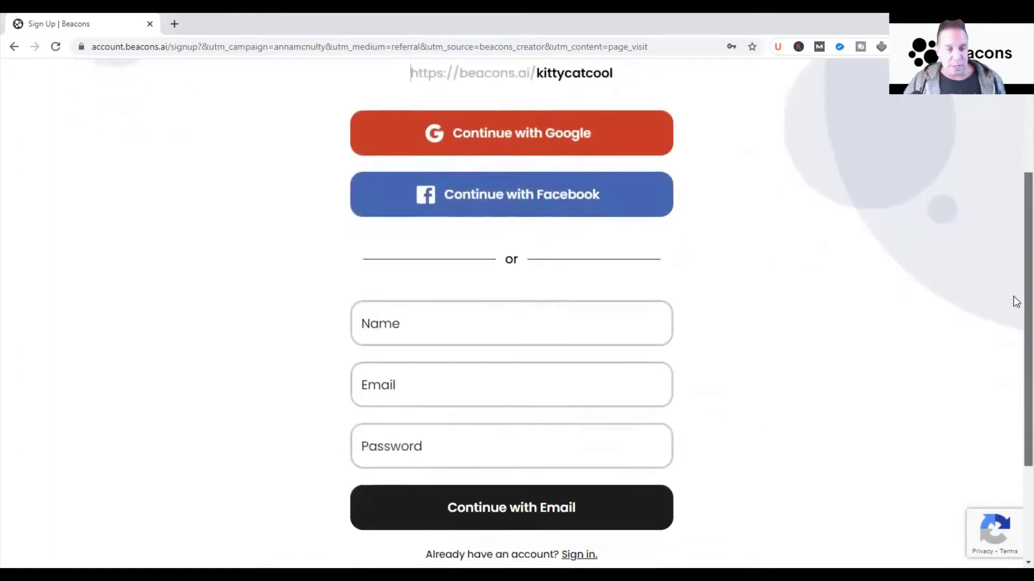
Sign up with email, entering the account holder's name, e-mail address and password
left_click(633, 311)
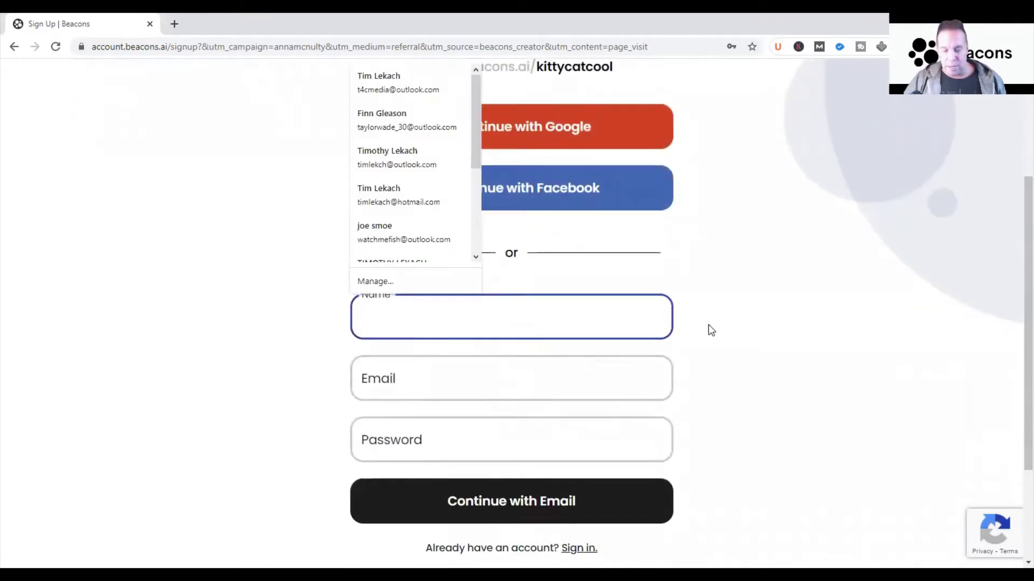
type("tim")
key("Tab")
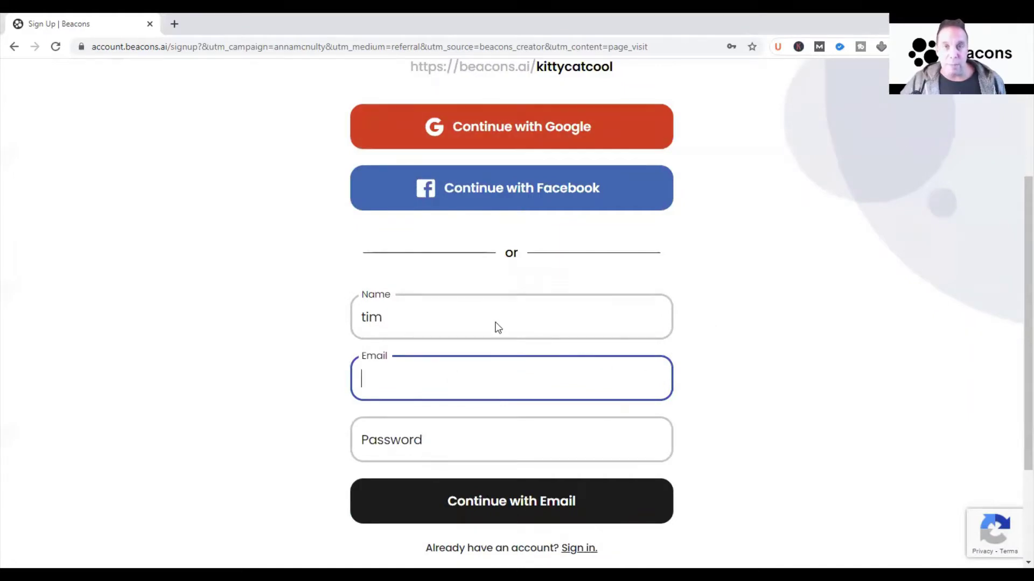
left_click(570, 372)
key("ctrl+v")
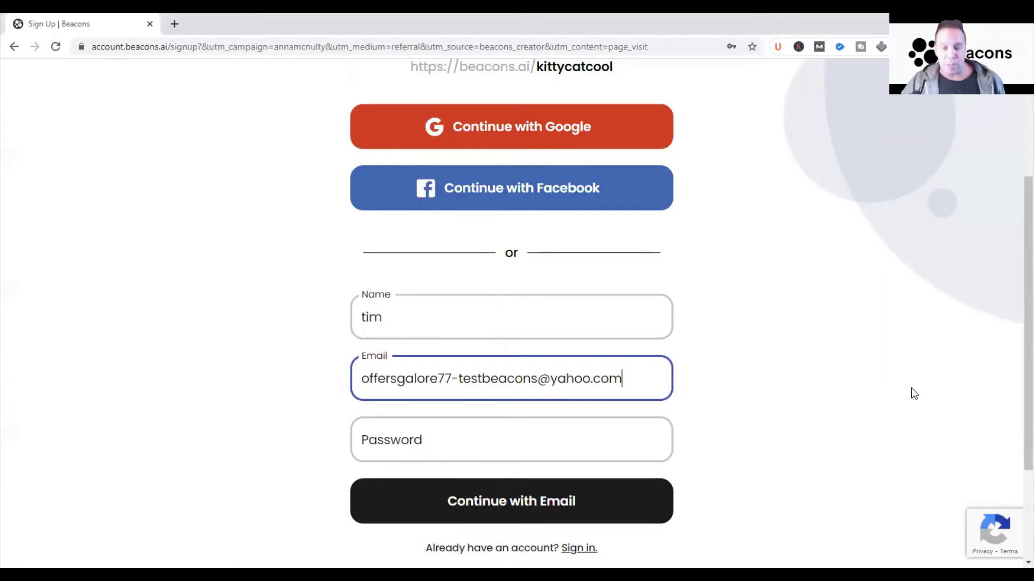
left_click(625, 451)
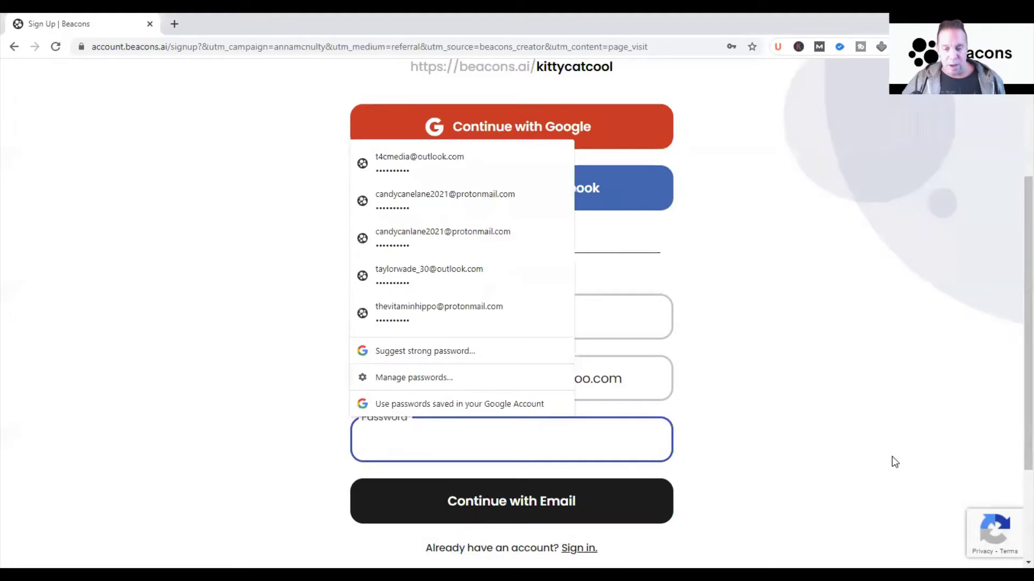
left_click(874, 420)
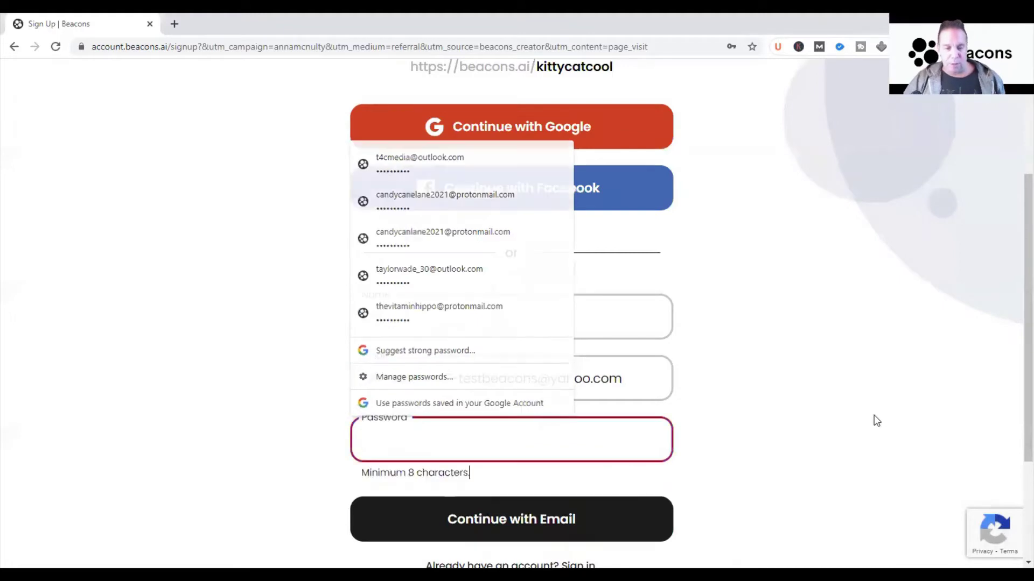
left_click(550, 436)
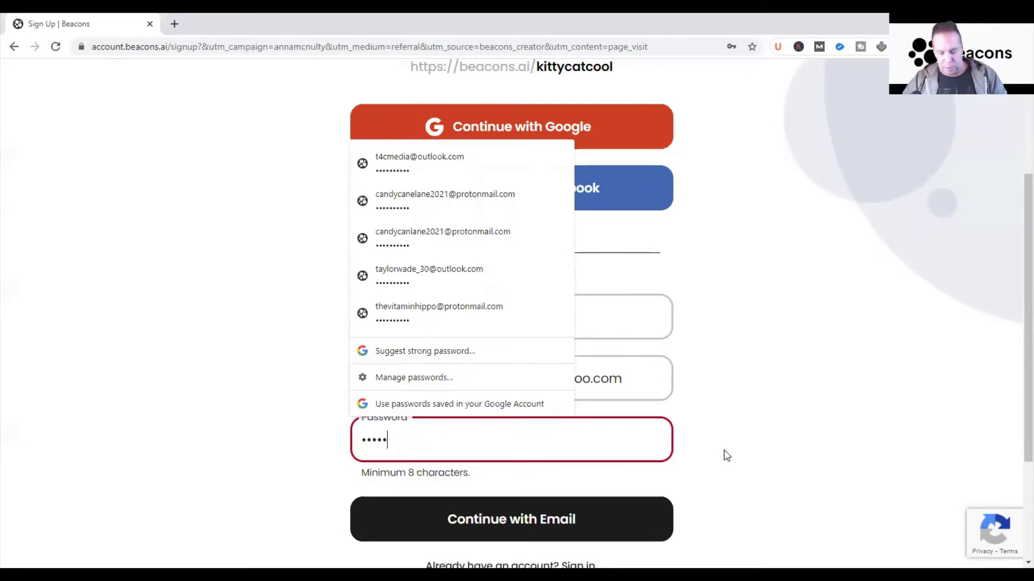
type("••")
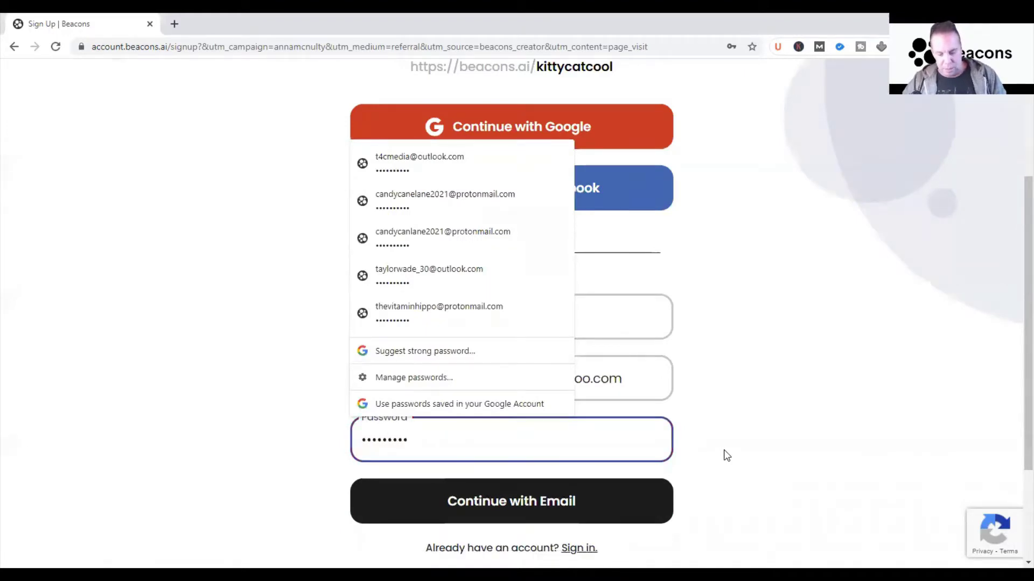
left_click(658, 498)
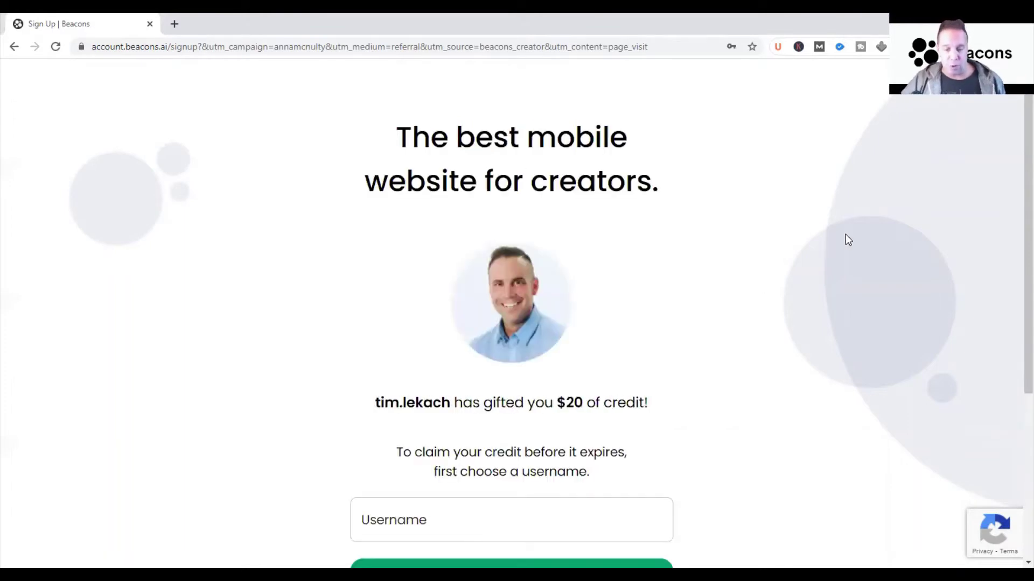
Switch to the sign-in page and replace the e-mail and password entries
scroll(1015, 323, "down", 4)
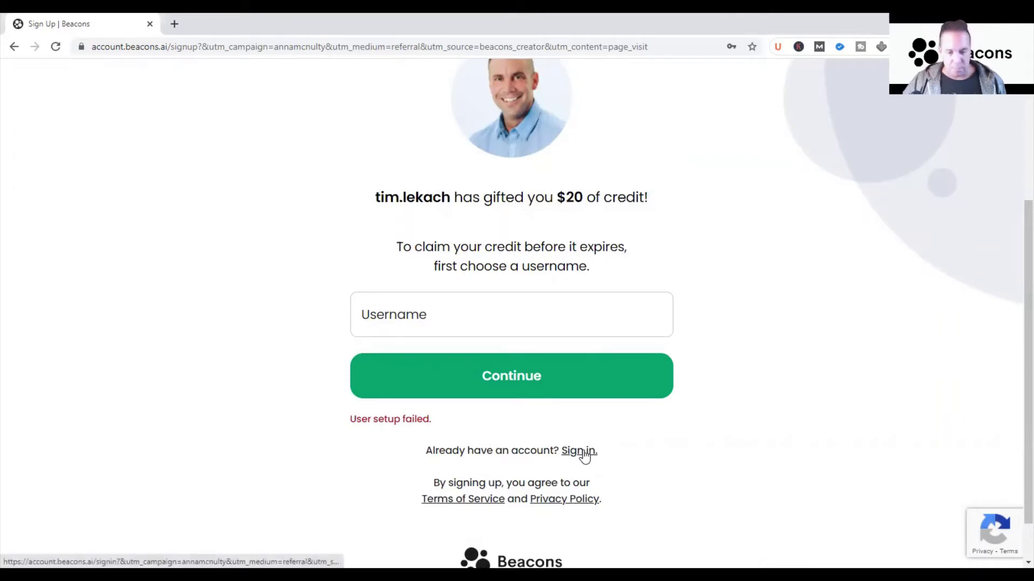
left_click(579, 451)
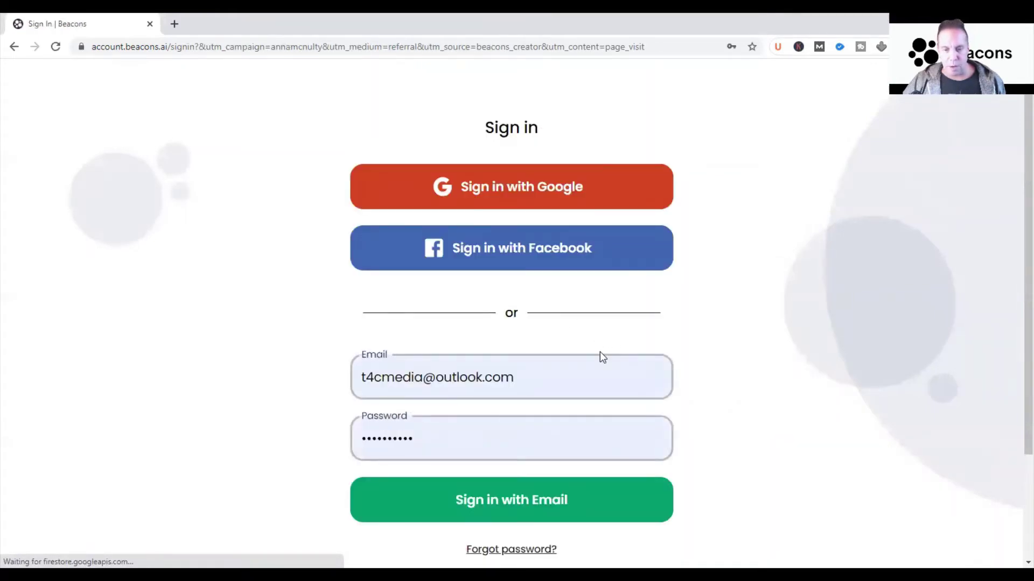
left_click_drag(598, 377, 237, 387)
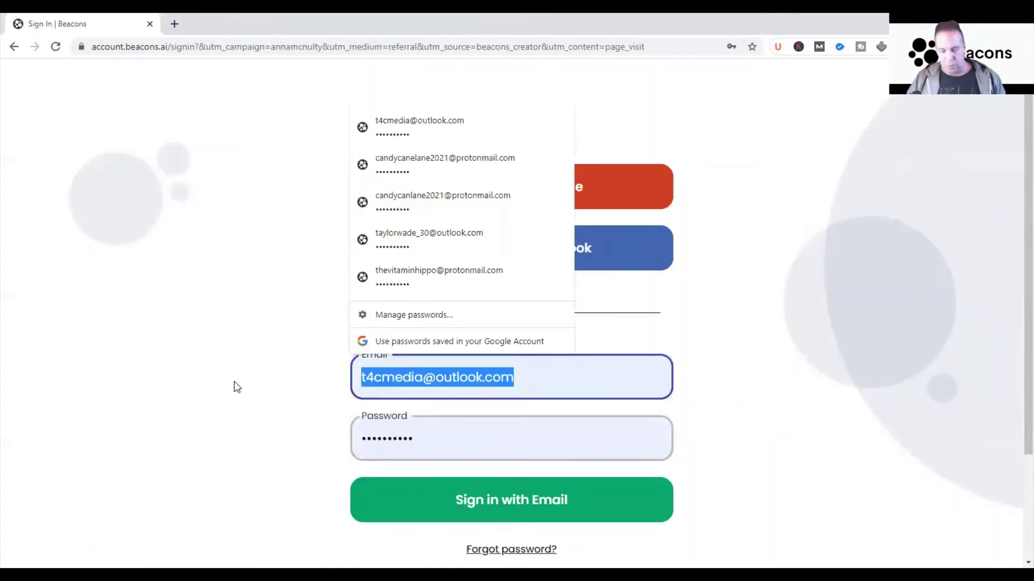
key("Escape")
left_click_drag(437, 437, 302, 449)
type("••")
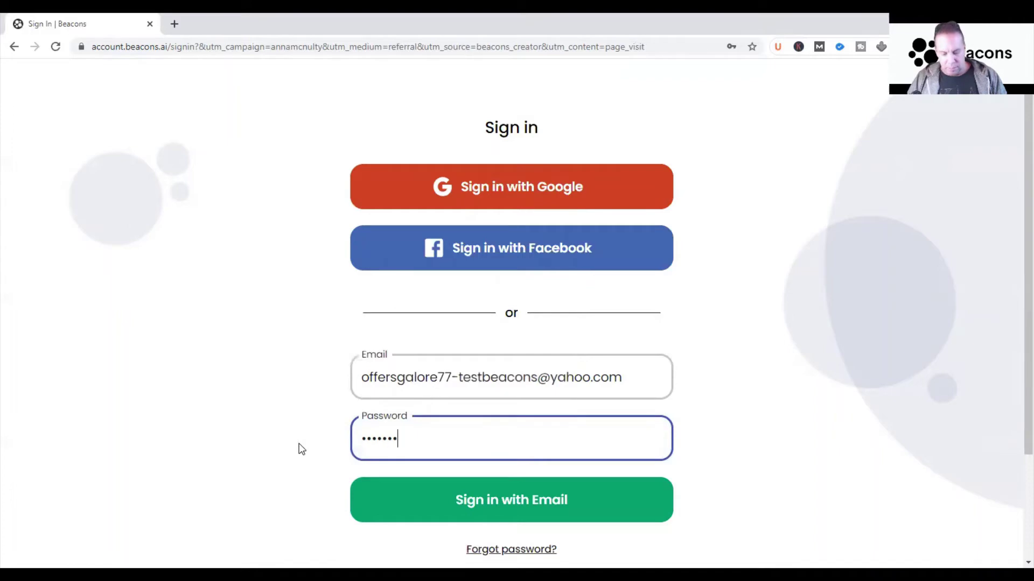
type("•")
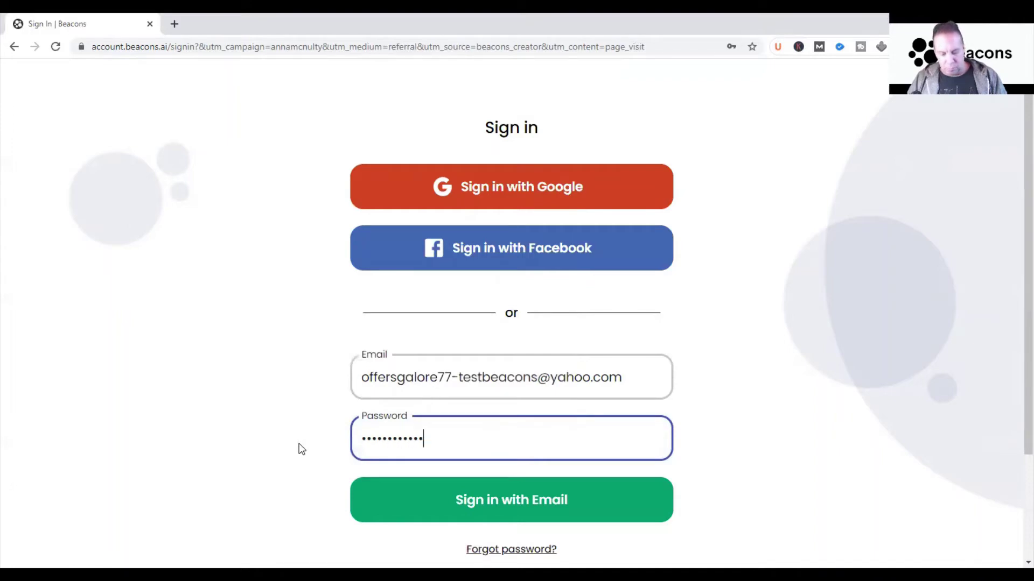
Sign in with email and skip the Magic setup social-username step
left_click(419, 520)
left_click(385, 425)
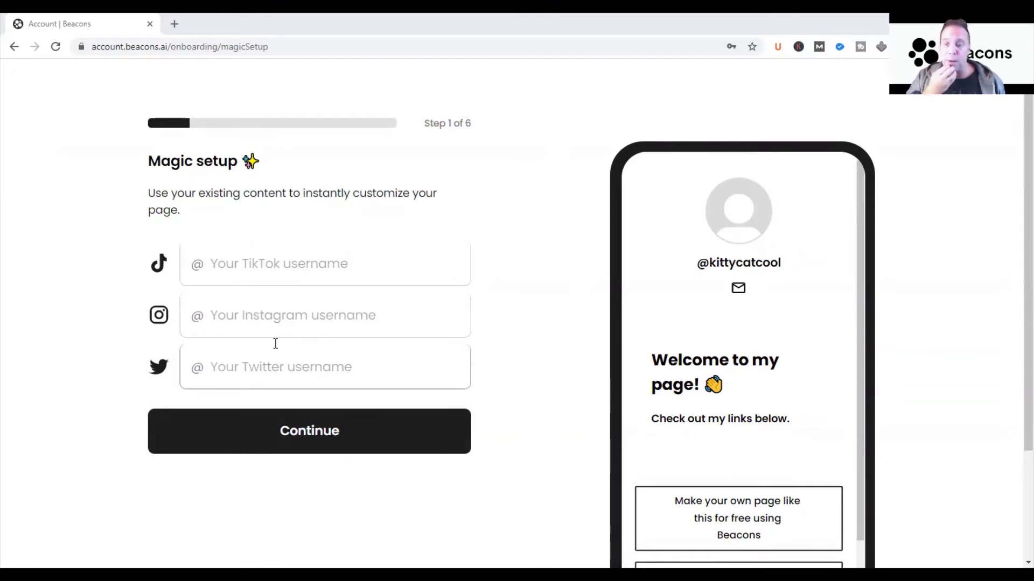
left_click(345, 440)
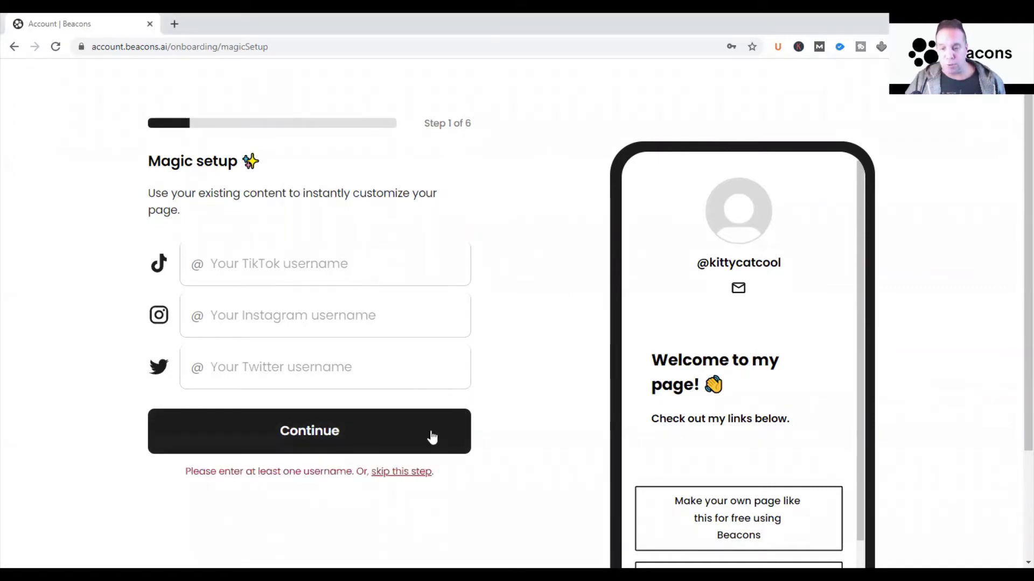
left_click(428, 472)
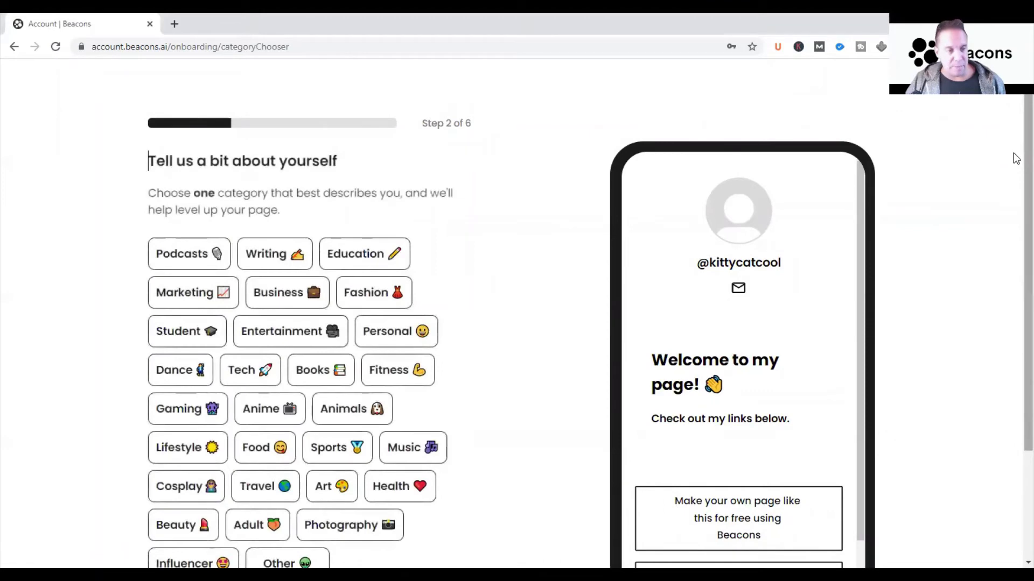
Pick the single Influencer category chip and continue to Step 3
scroll(1014, 189, "down", 2)
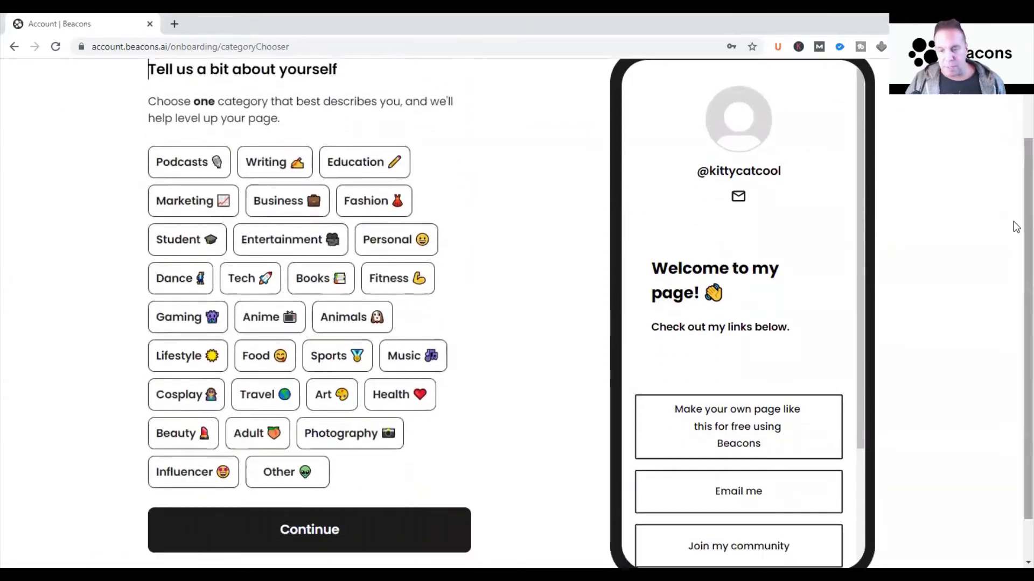
left_click_drag(217, 101, 200, 101)
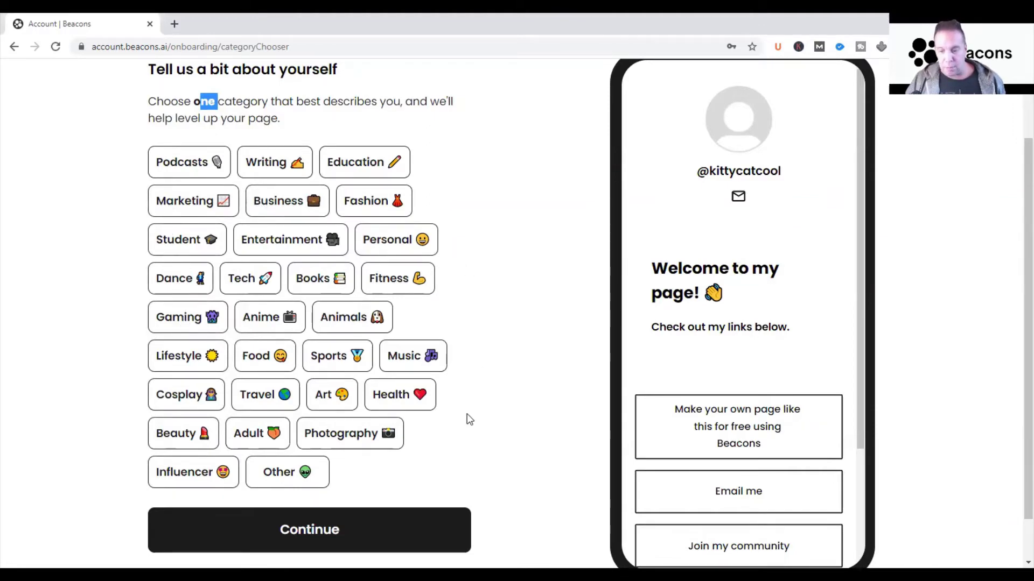
left_click(205, 476)
left_click(388, 532)
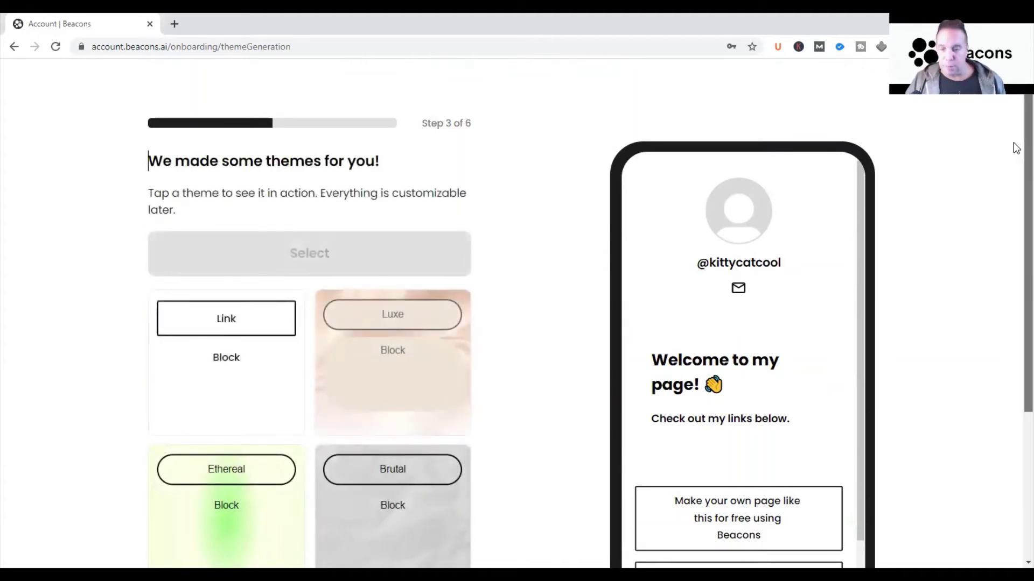
Preview the Luxe theme card and select it for the page
scroll(1016, 148, "down", 4)
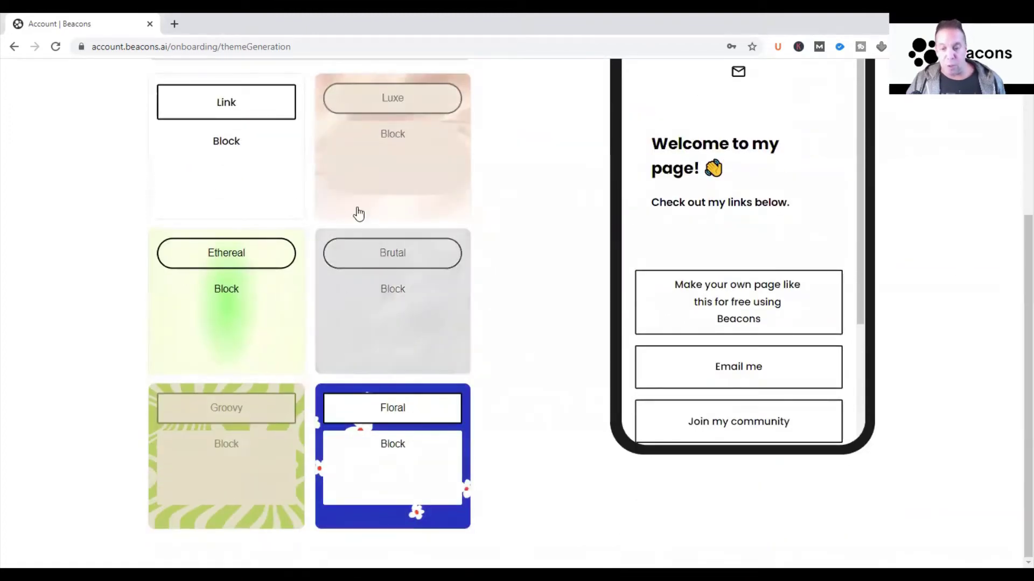
scroll(1015, 350, "up", 3)
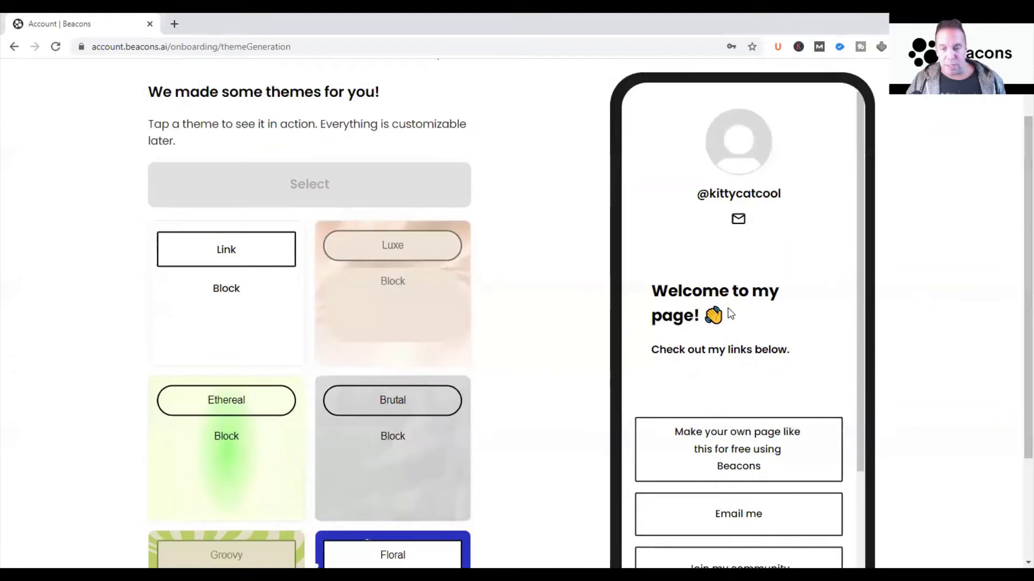
left_click(390, 319)
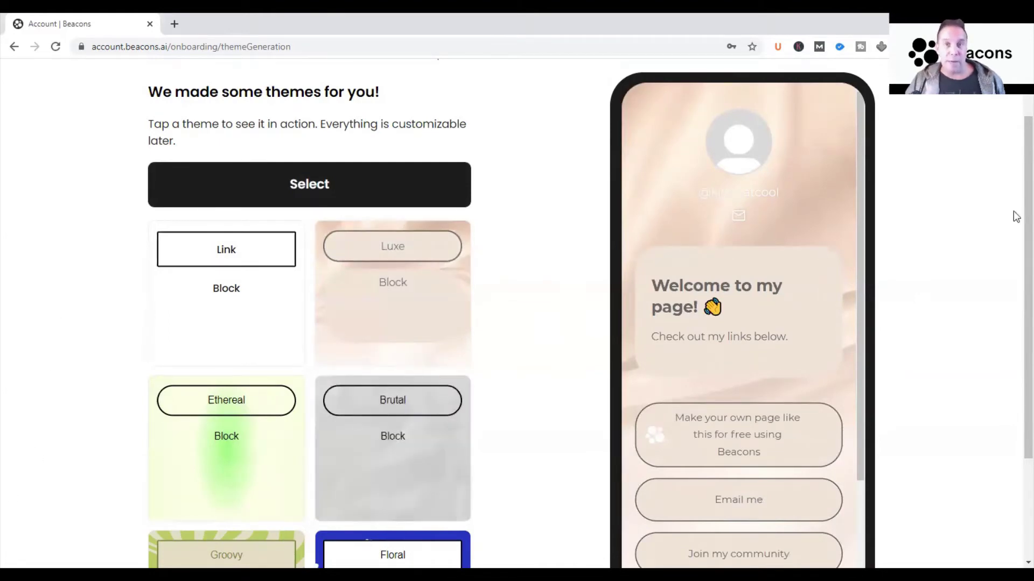
scroll(1015, 216, "down", 3)
scroll(1016, 302, "up", 3)
left_click(288, 203)
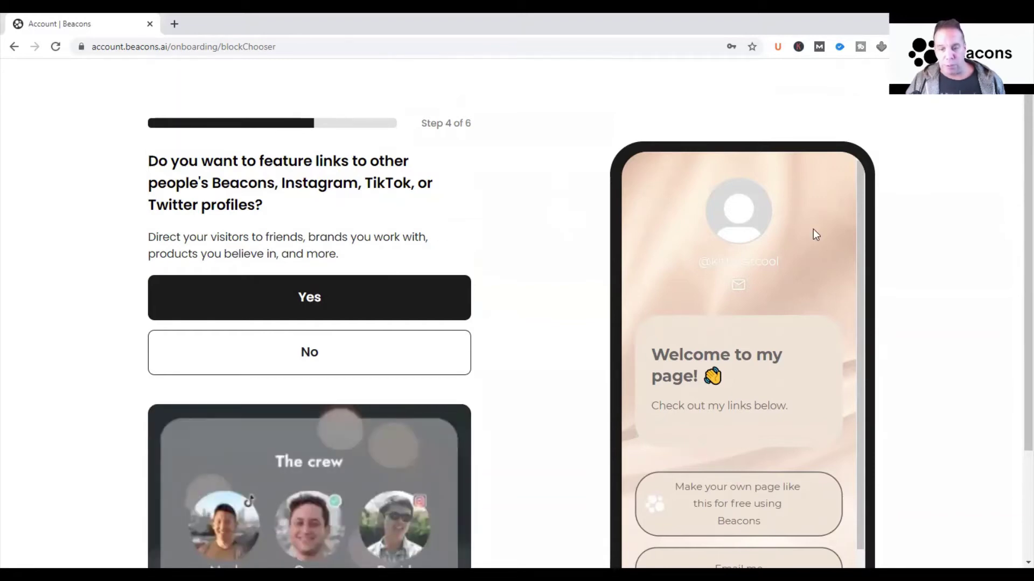
Answer No to featured links and TikTok sales, Yes to paid requests and video embeds
scroll(1016, 233, "down", 2)
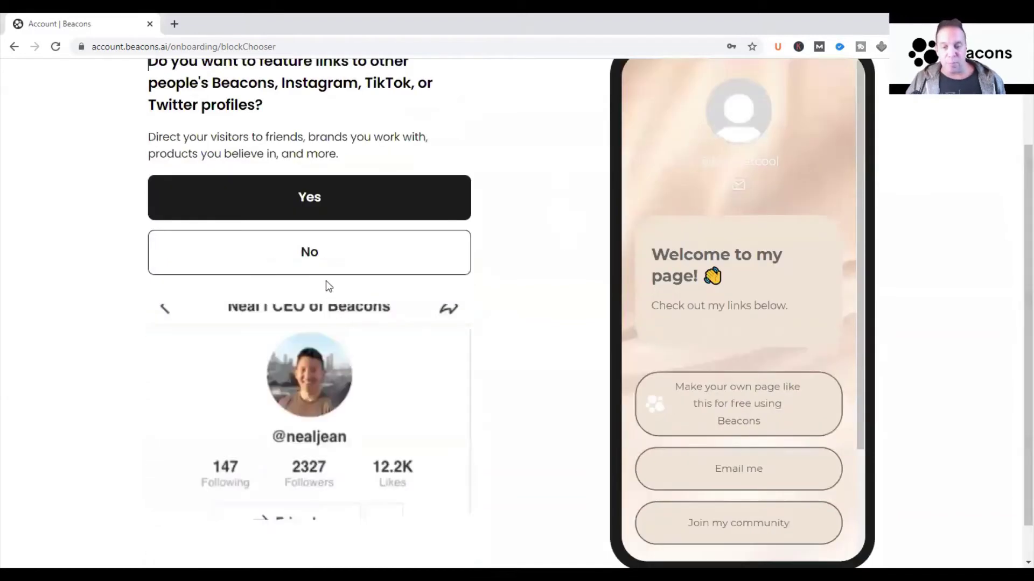
left_click(324, 260)
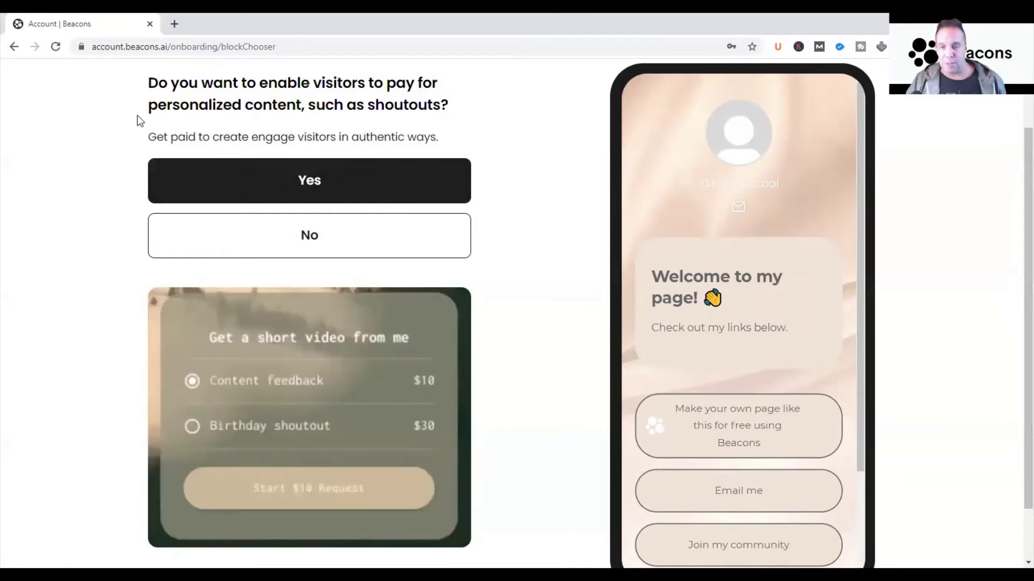
scroll(1015, 224, "up", 1)
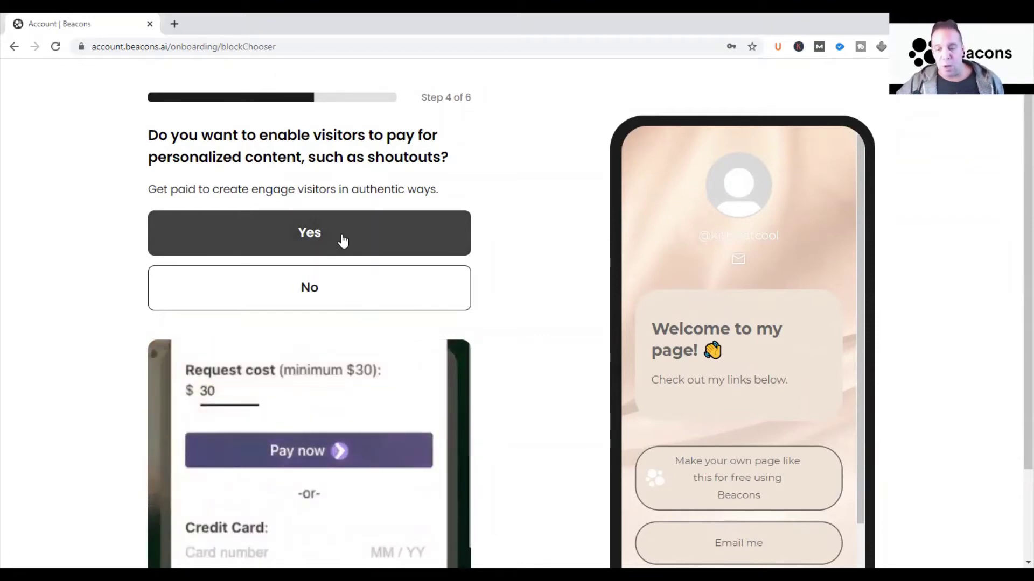
left_click(342, 241)
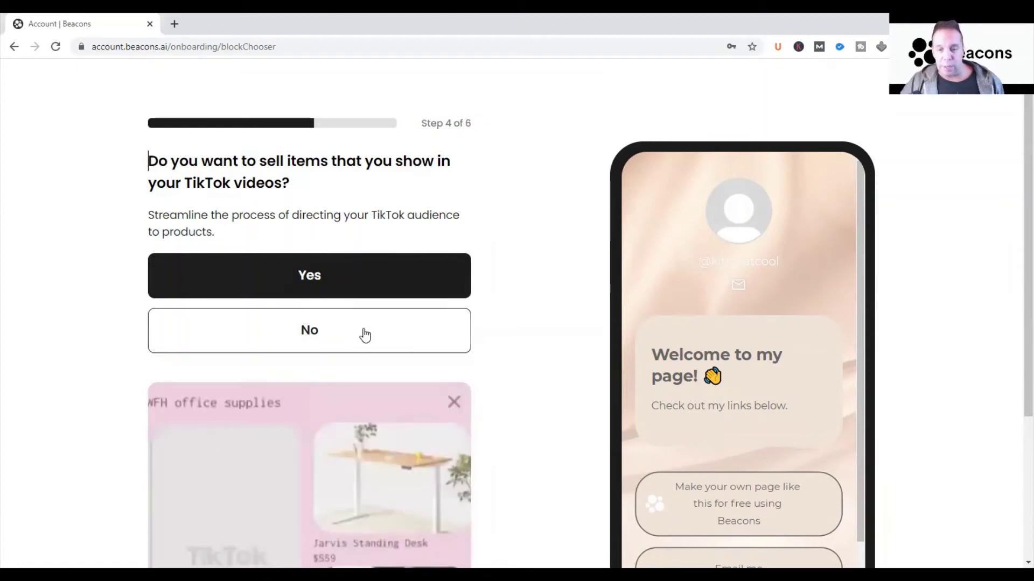
left_click(362, 334)
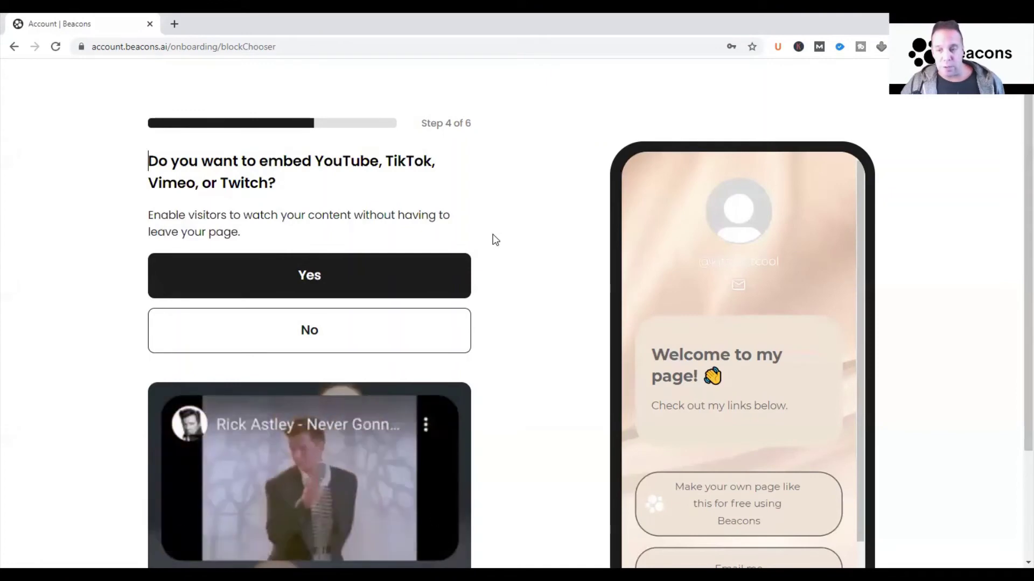
left_click(407, 273)
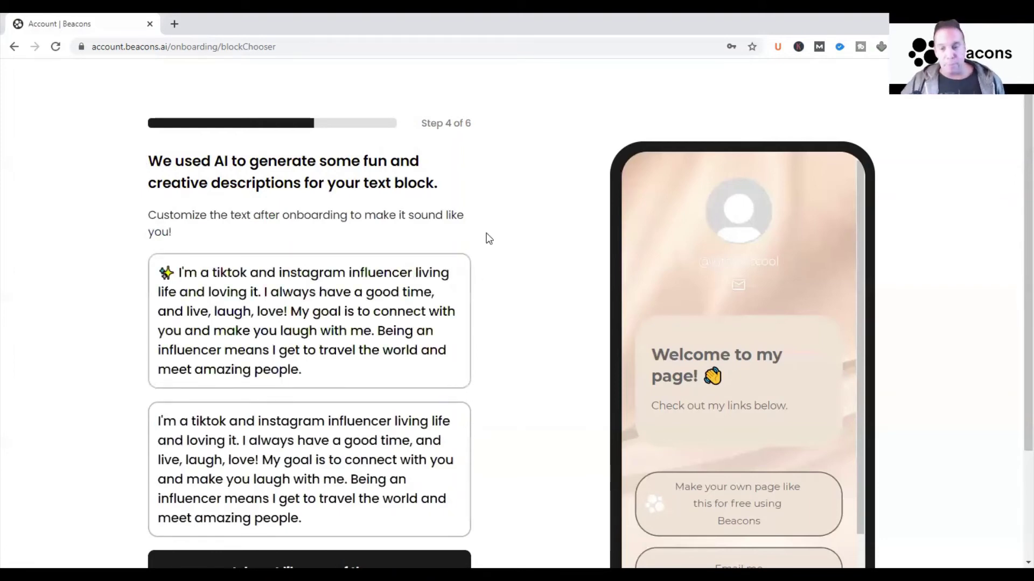
Choose the first, emoji-led AI-generated influencer description for the text block
scroll(337, 221, "down", 1)
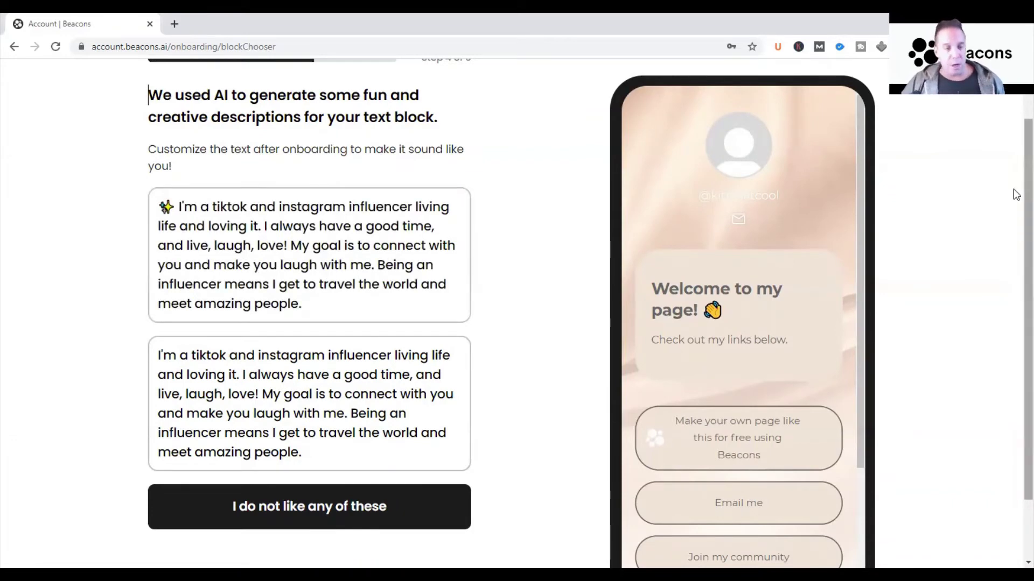
left_click_drag(1017, 194, 1017, 261)
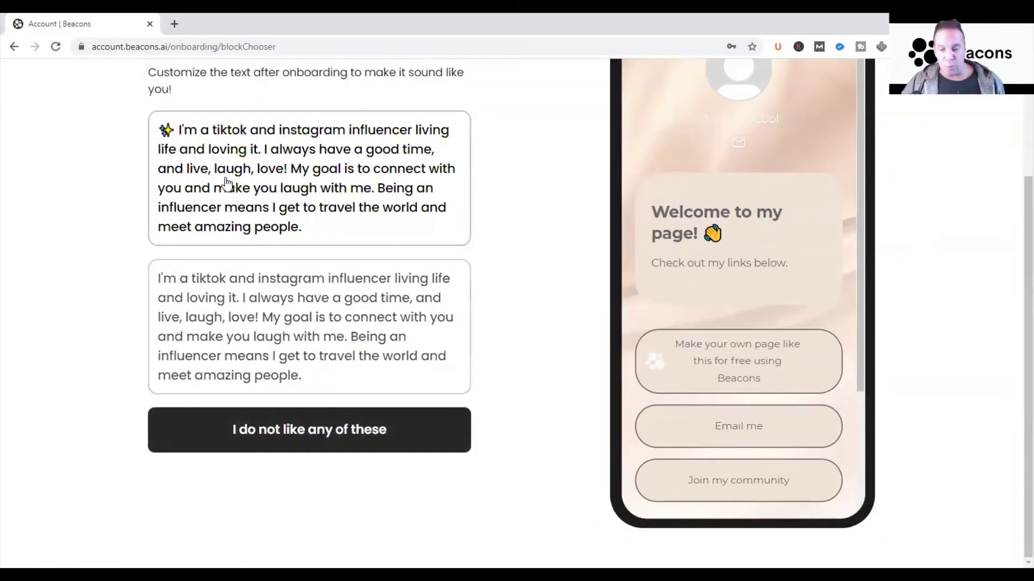
left_click(296, 185)
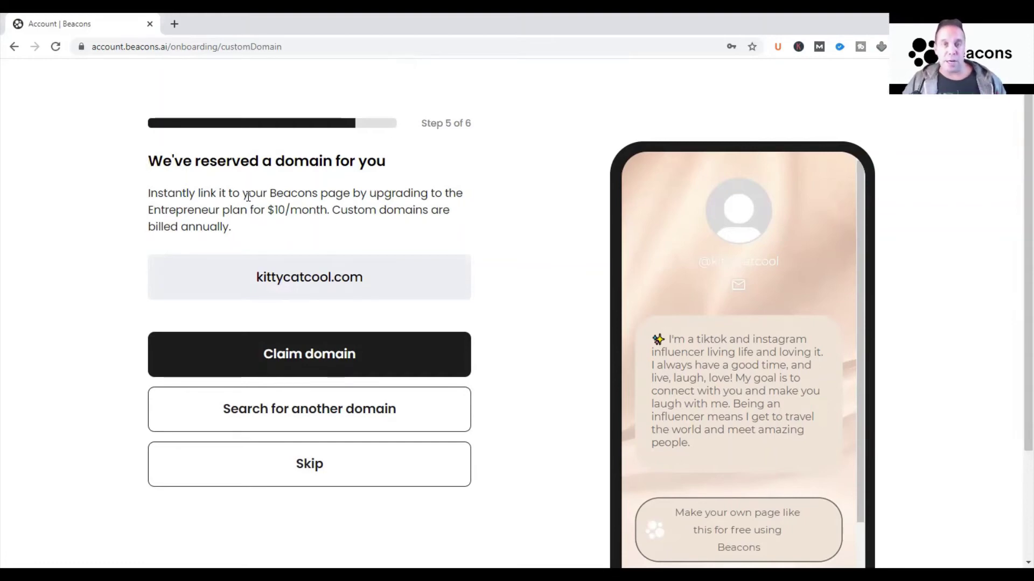
Skip the reserved kittycatcool.com domain and the 'Become an Entrepreneur' upgrade
left_click(376, 485)
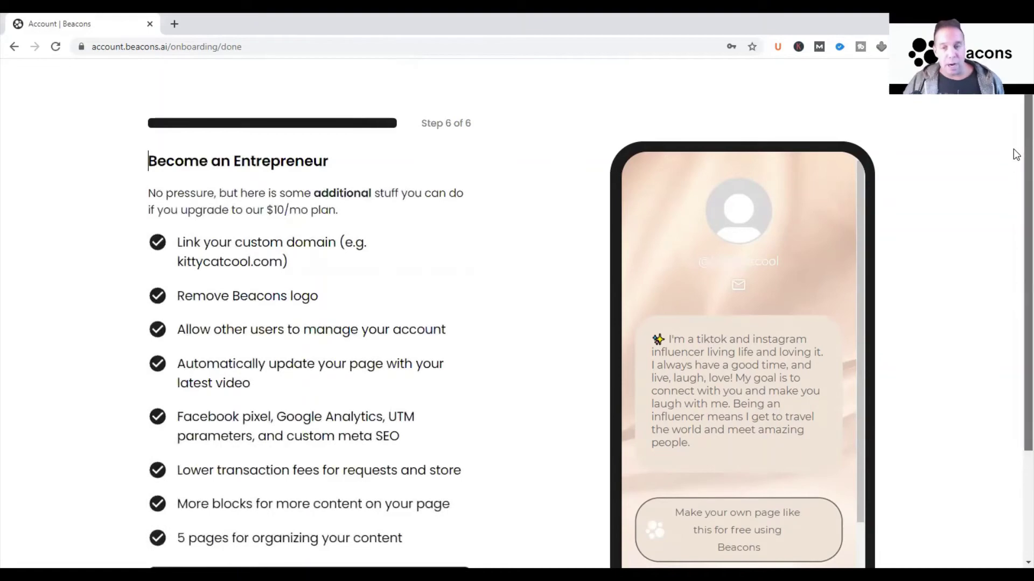
scroll(1015, 218, "down", 2)
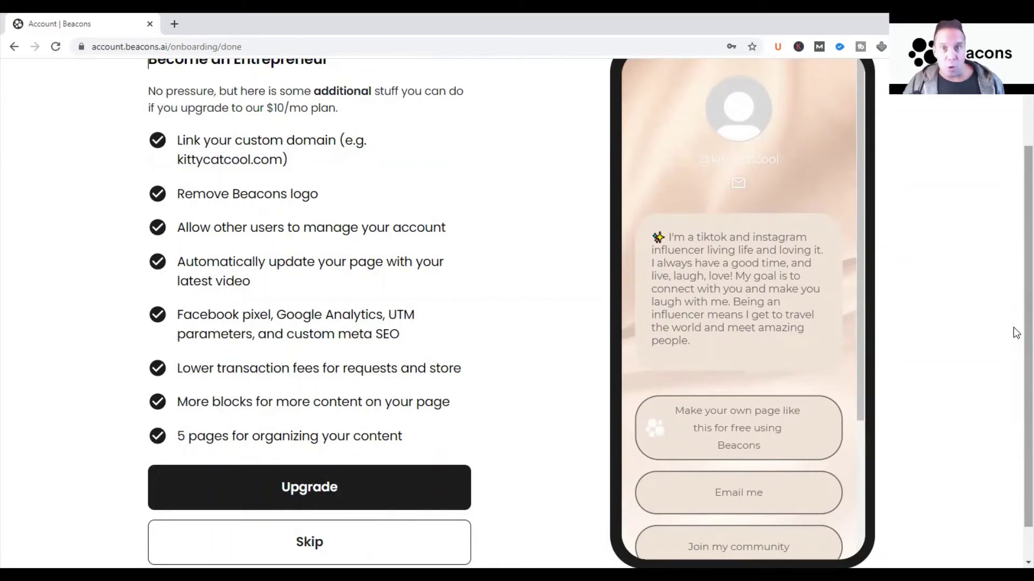
scroll(1015, 259, "down", 1)
scroll(1016, 231, "up", 1)
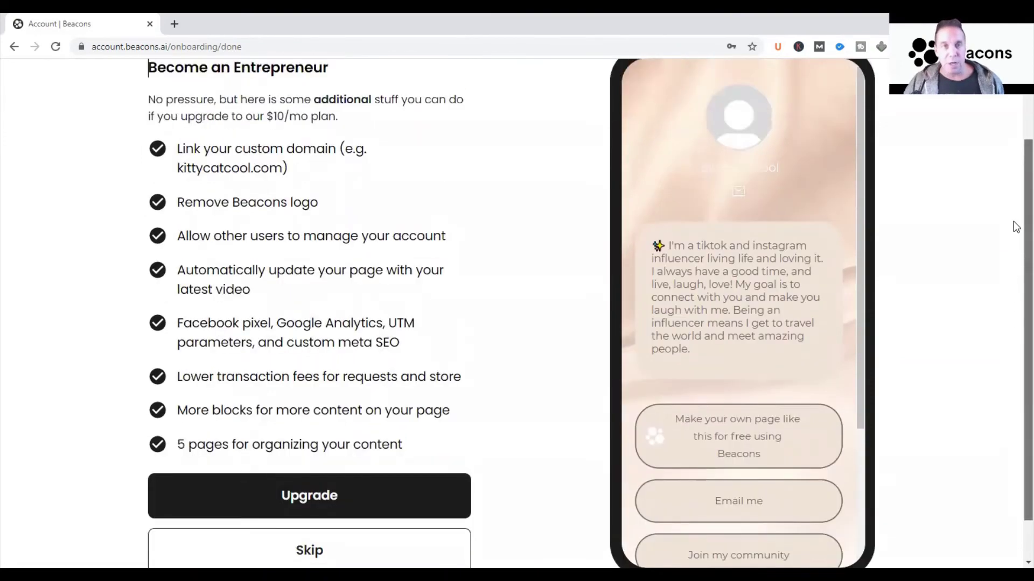
scroll(1016, 226, "up", 1)
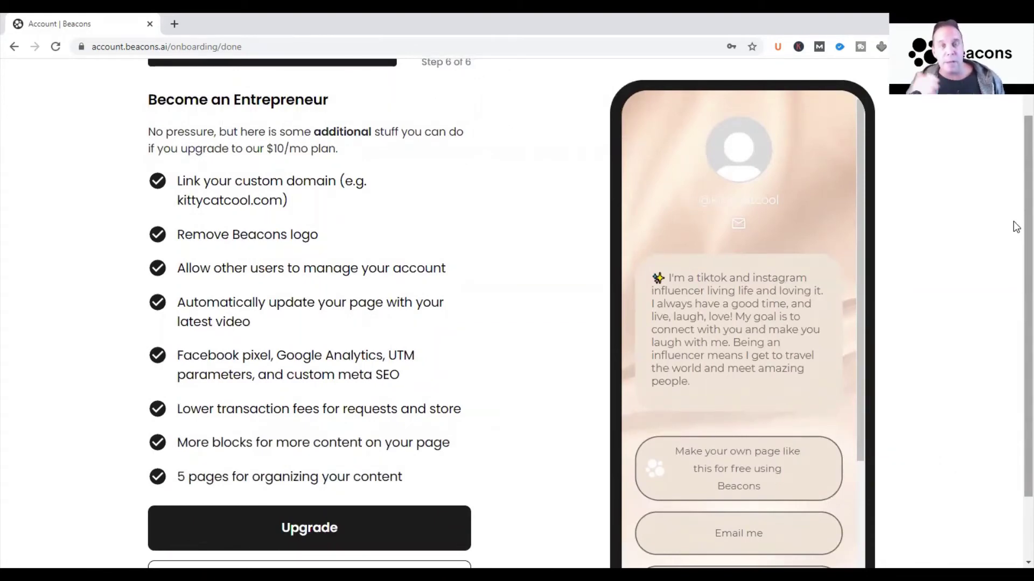
scroll(1015, 226, "down", 2)
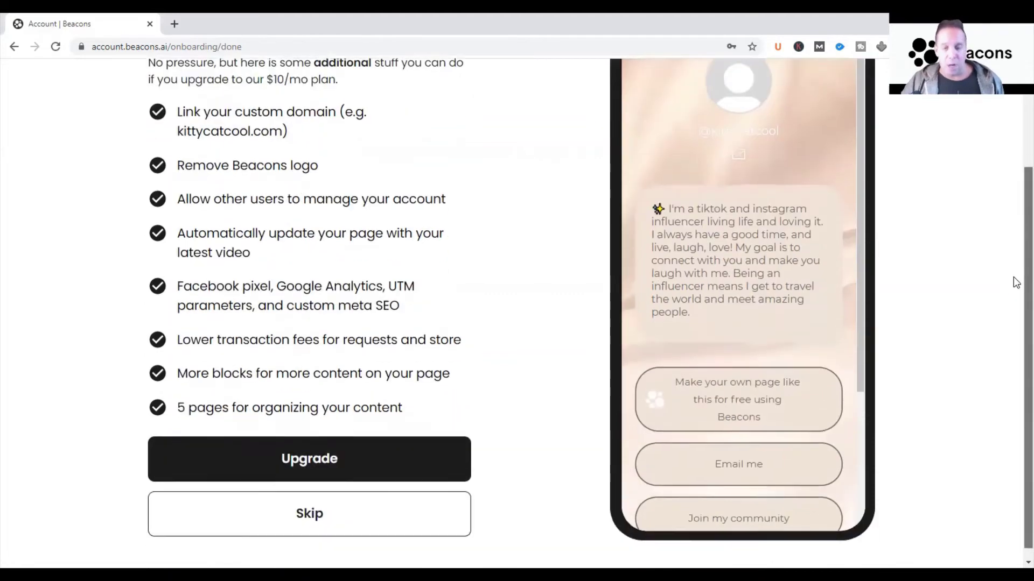
left_click(350, 507)
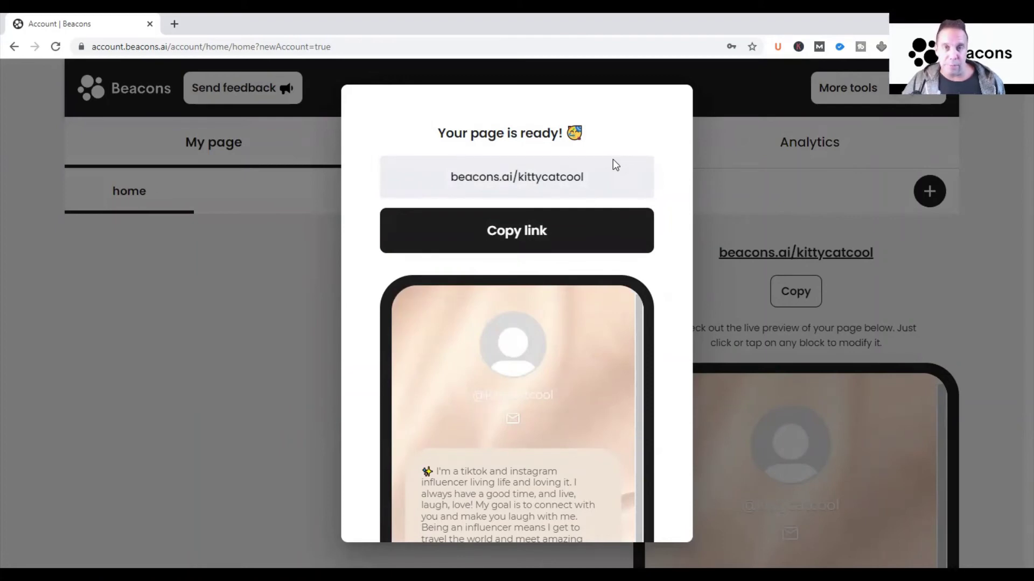
Copy the link beacons.ai/kittycatcool and dismiss the 'Tell the world' sharing tips
left_click(537, 228)
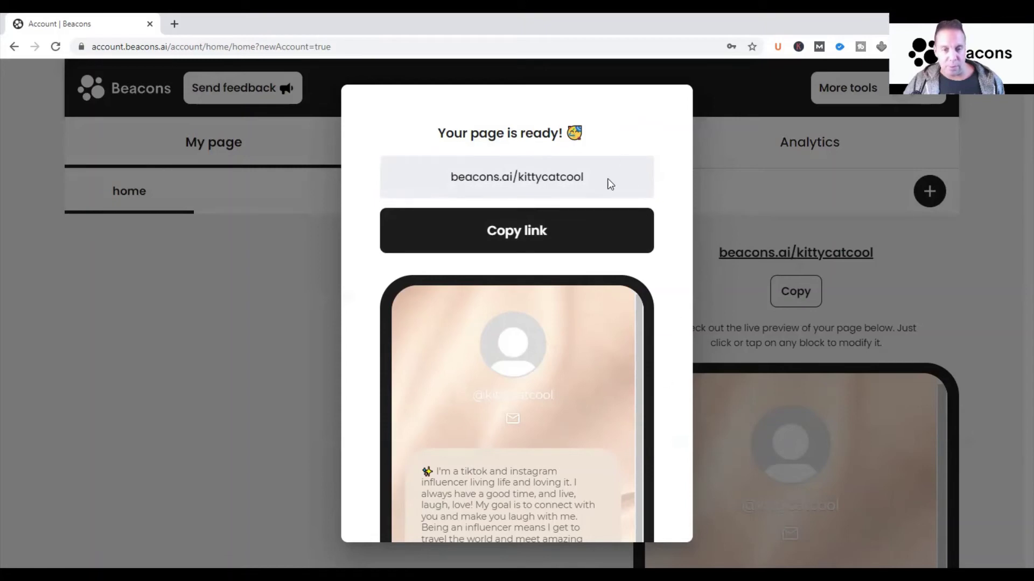
left_click(563, 237)
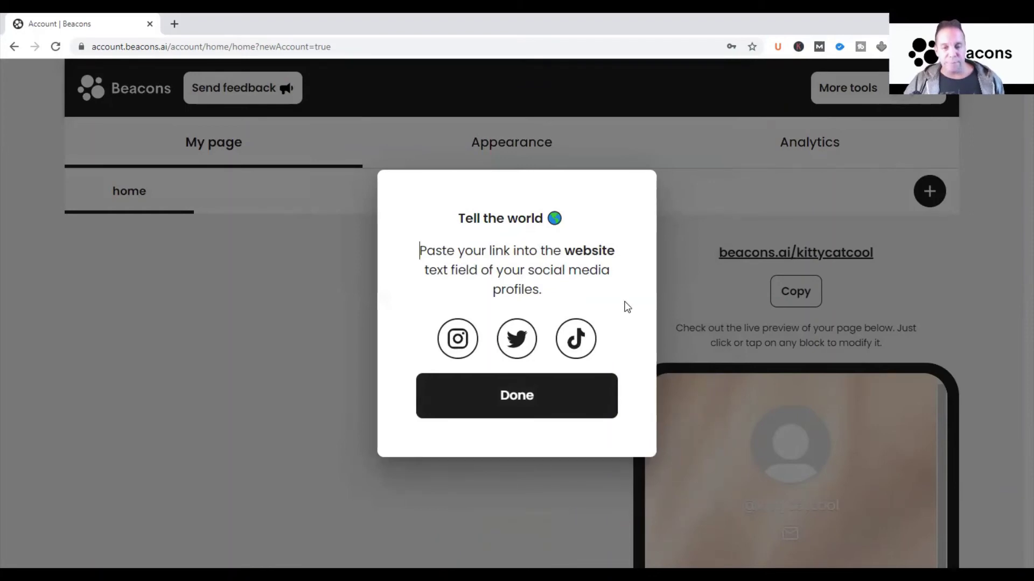
left_click(580, 400)
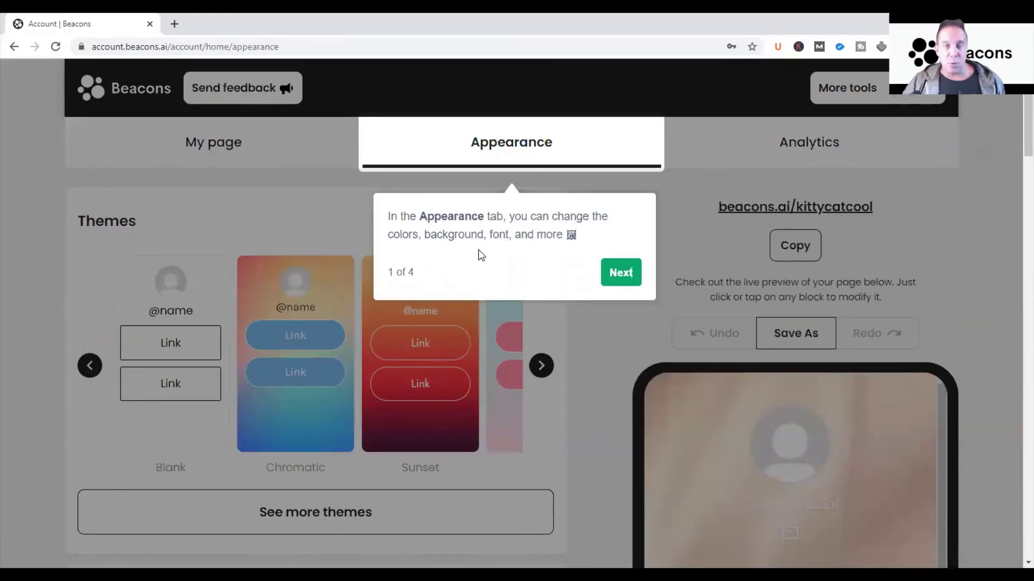
Advance the dashboard tour past steps 1–3 to the 'Want more details?' video step
left_click(631, 277)
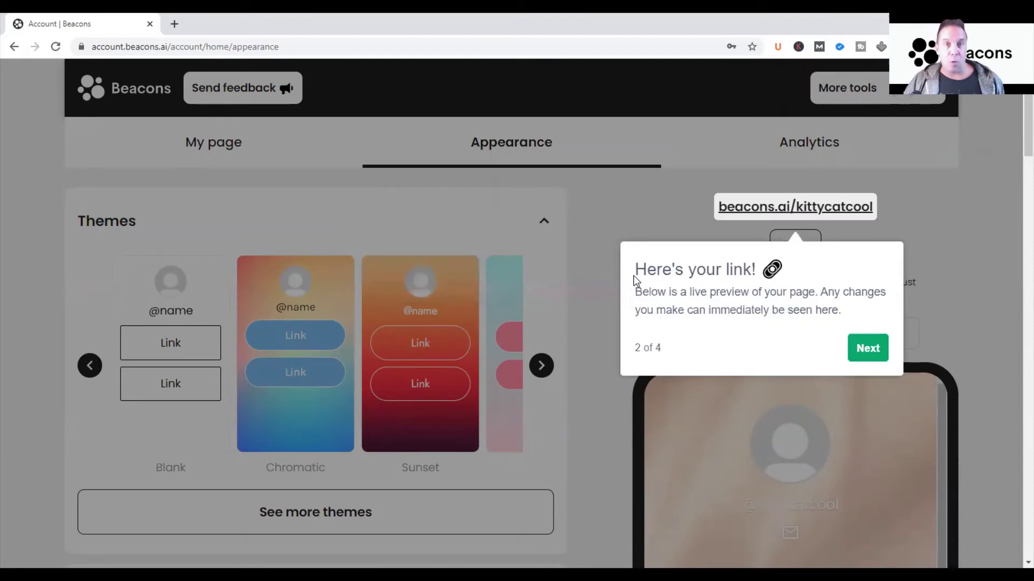
left_click(867, 348)
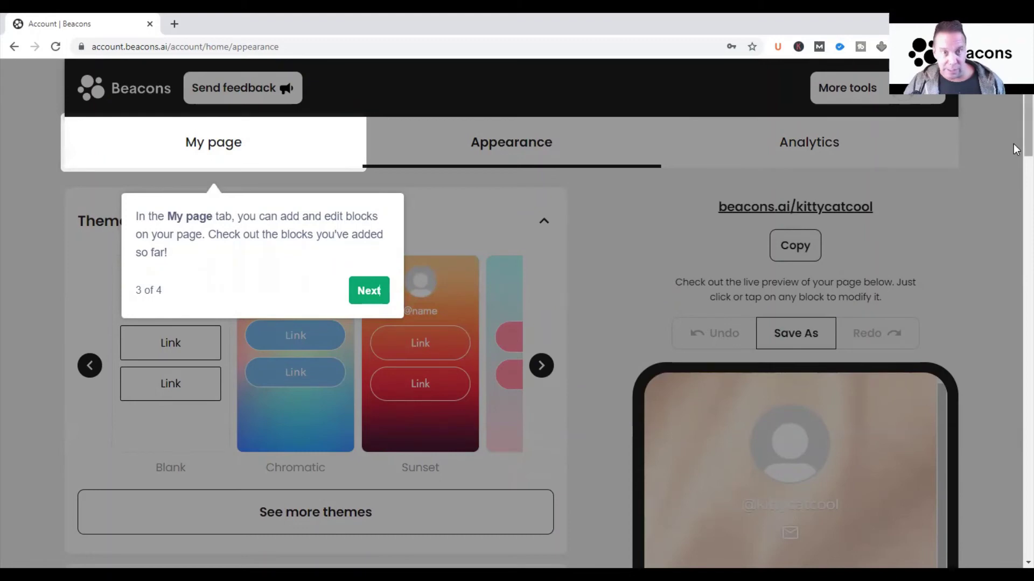
scroll(1016, 151, "down", 1)
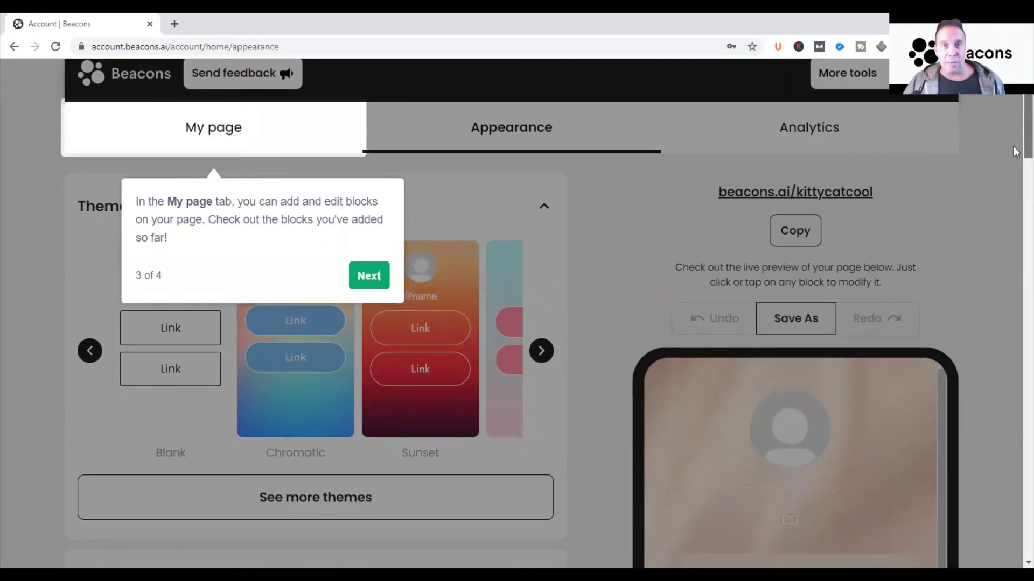
scroll(1016, 153, "down", 3)
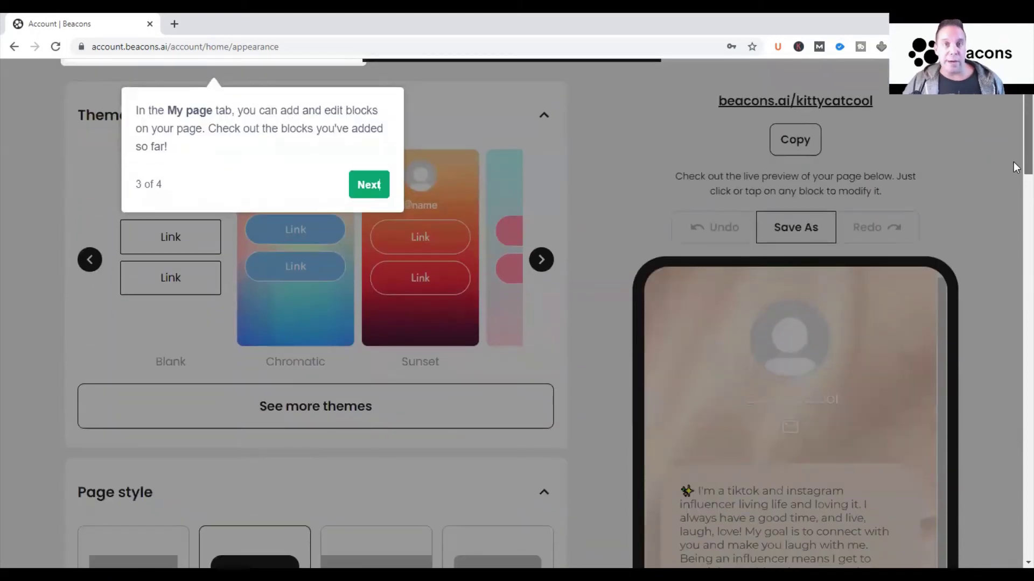
scroll(1013, 142, "up", 4)
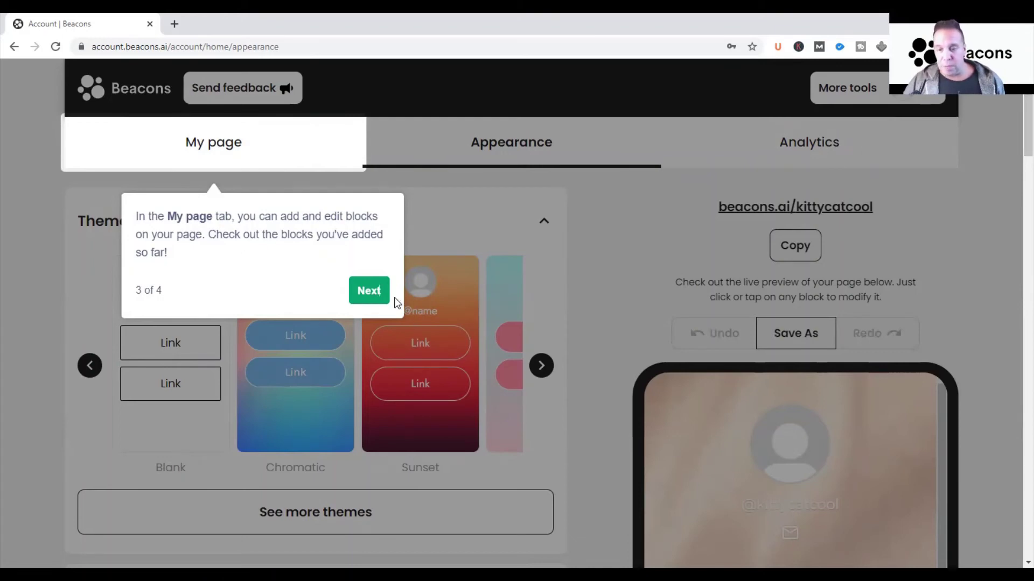
left_click(371, 291)
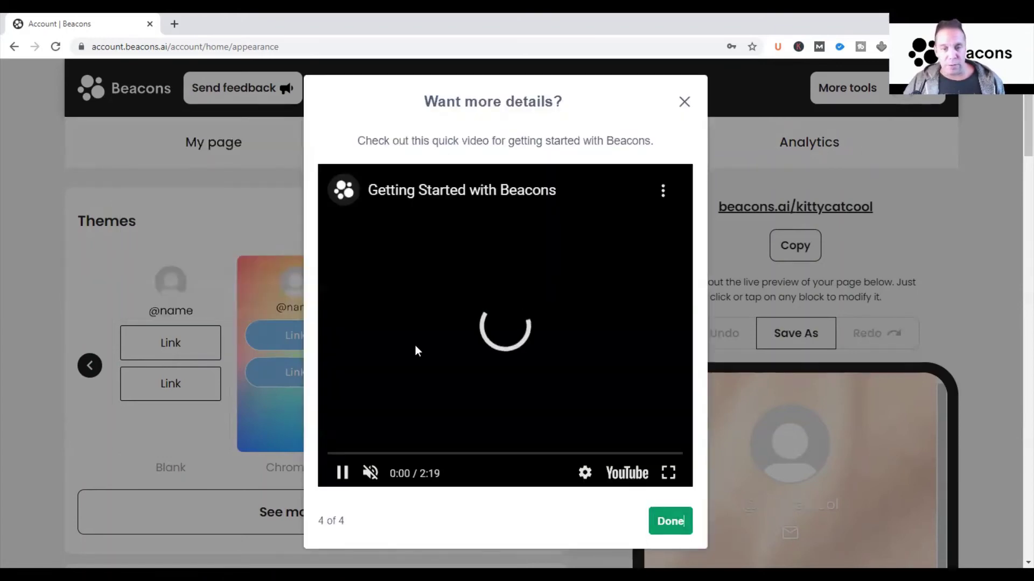
Pause the 'Getting Started with Beacons' video and close the 'Want more details?' dialog
left_click(342, 473)
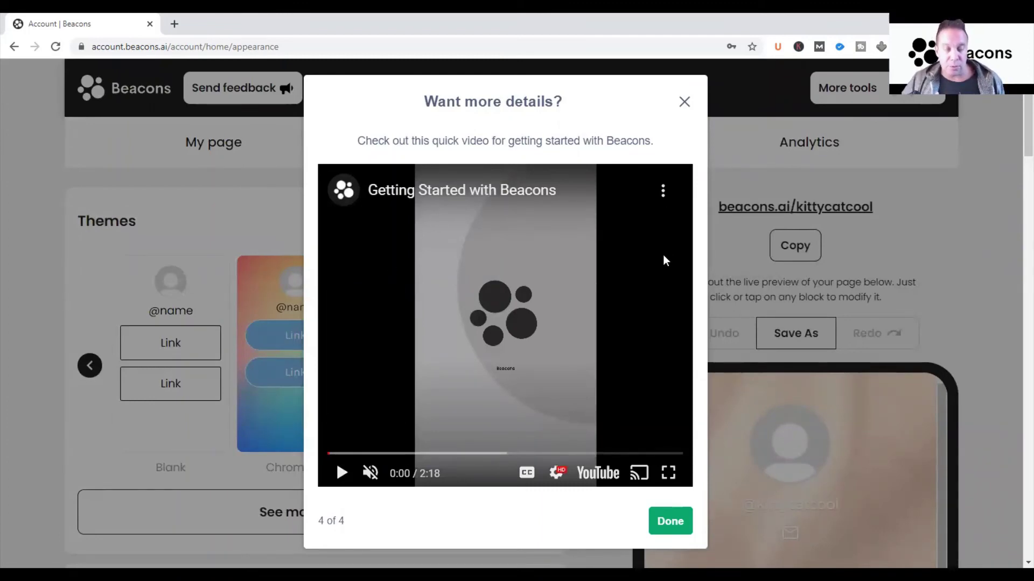
left_click(683, 103)
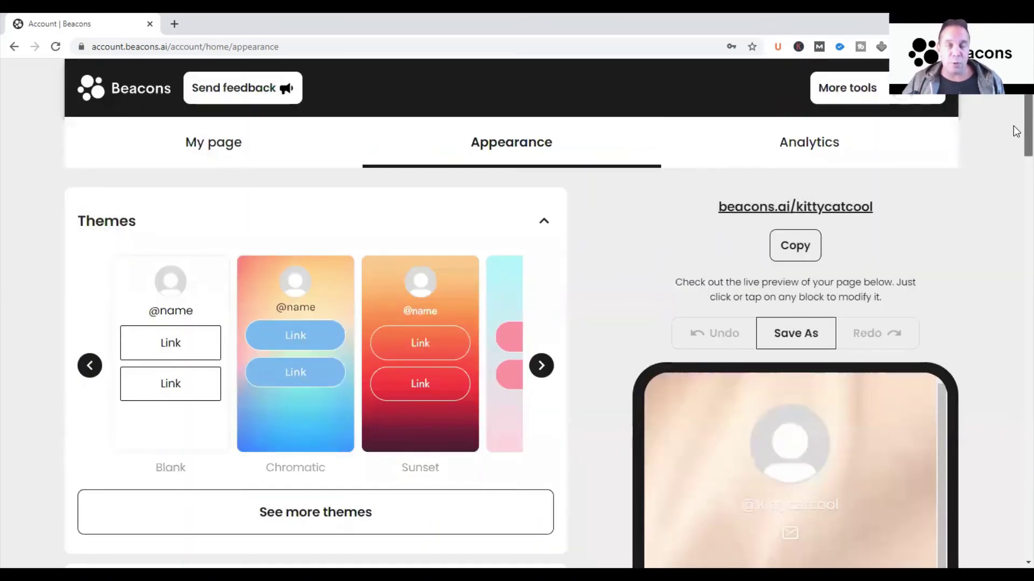
Return to the My page block list, with a brief look at Analytics
scroll(1015, 129, "down", 4)
scroll(1016, 162, "up", 4)
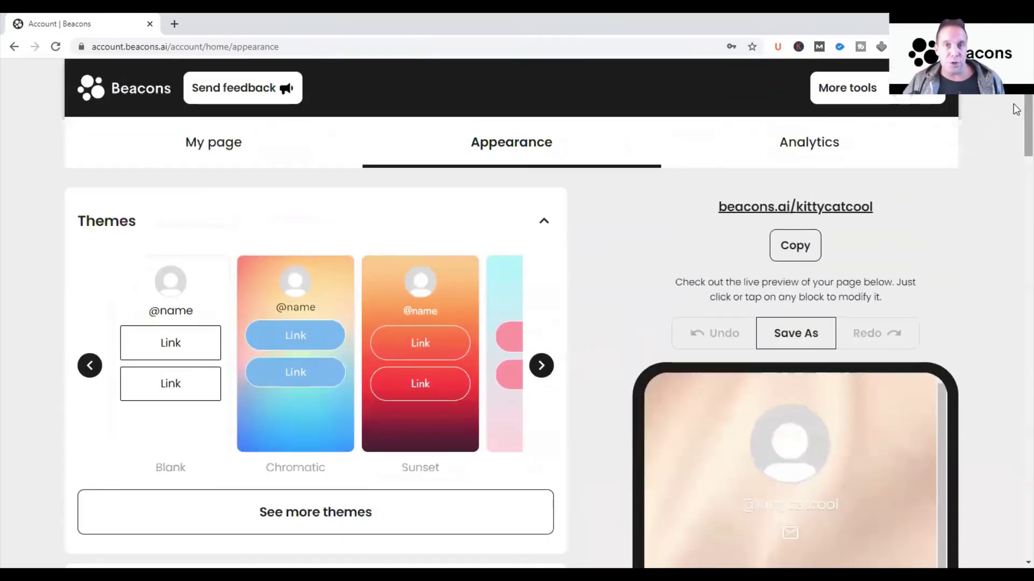
left_click(227, 142)
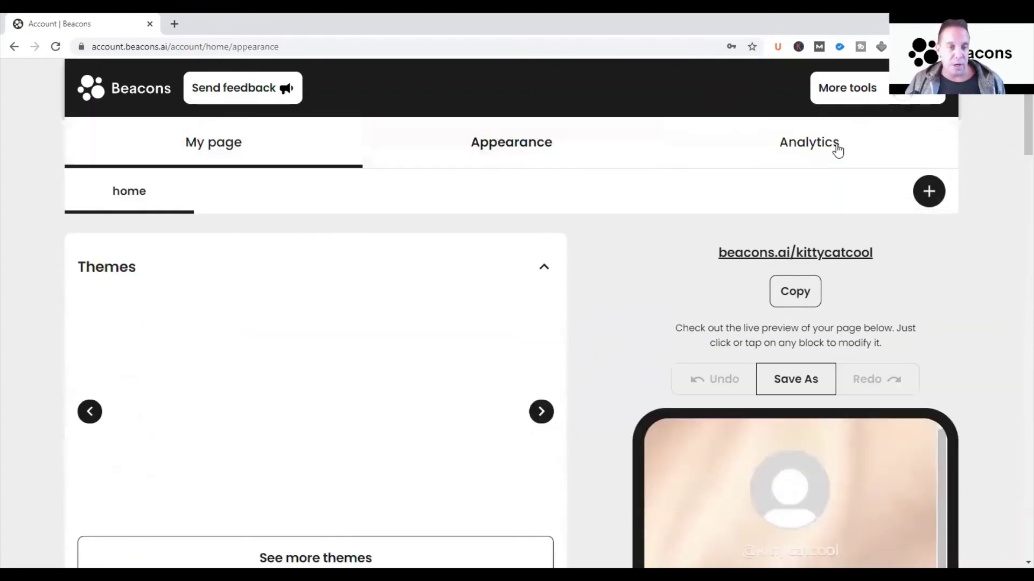
left_click(845, 151)
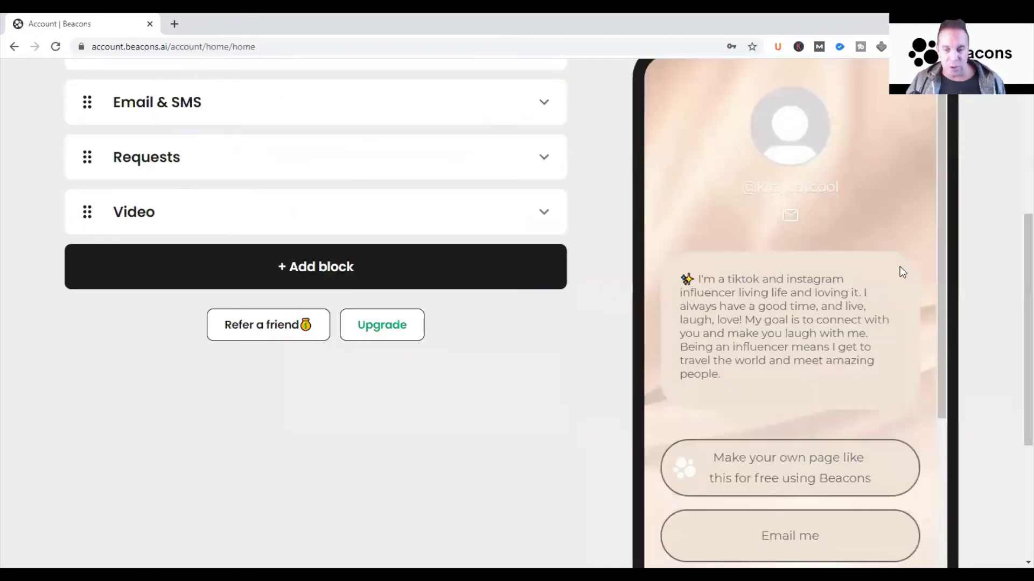
Scroll the phone preview to review the bio, links and email signup blocks
scroll(942, 198, "down", 1)
left_click_drag(942, 193, 926, 178)
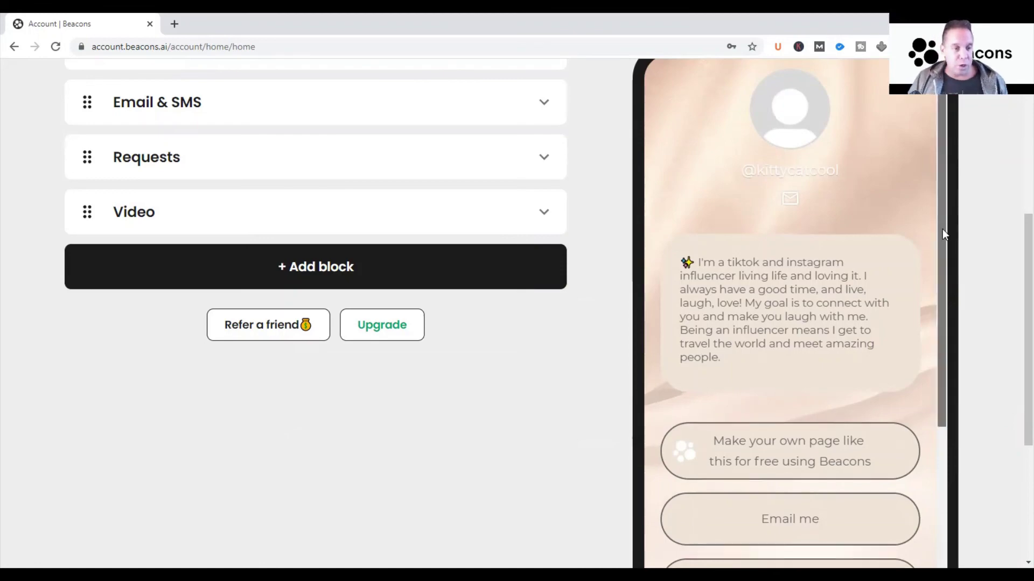
scroll(940, 199, "down", 3)
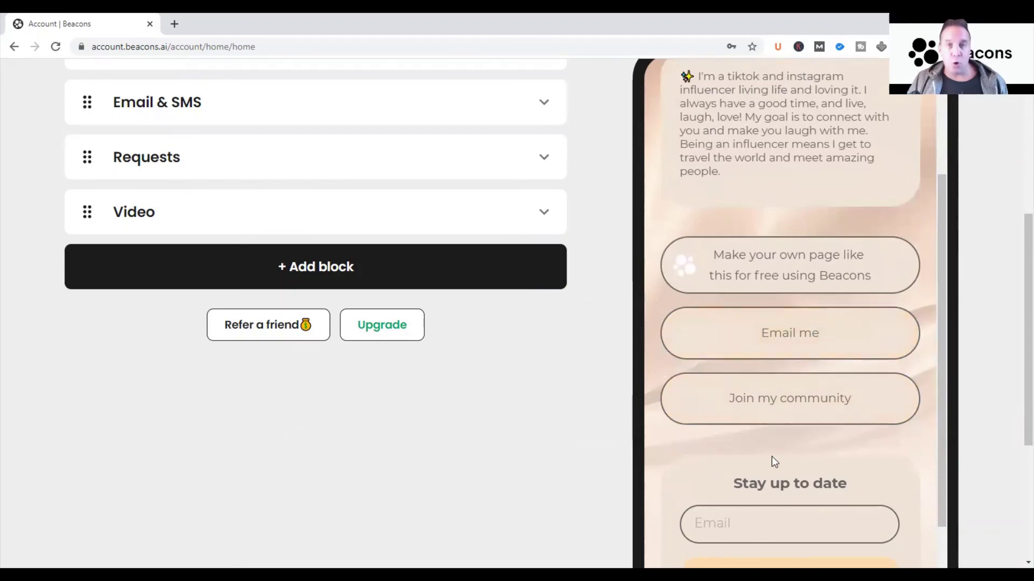
left_click_drag(943, 234, 936, 126)
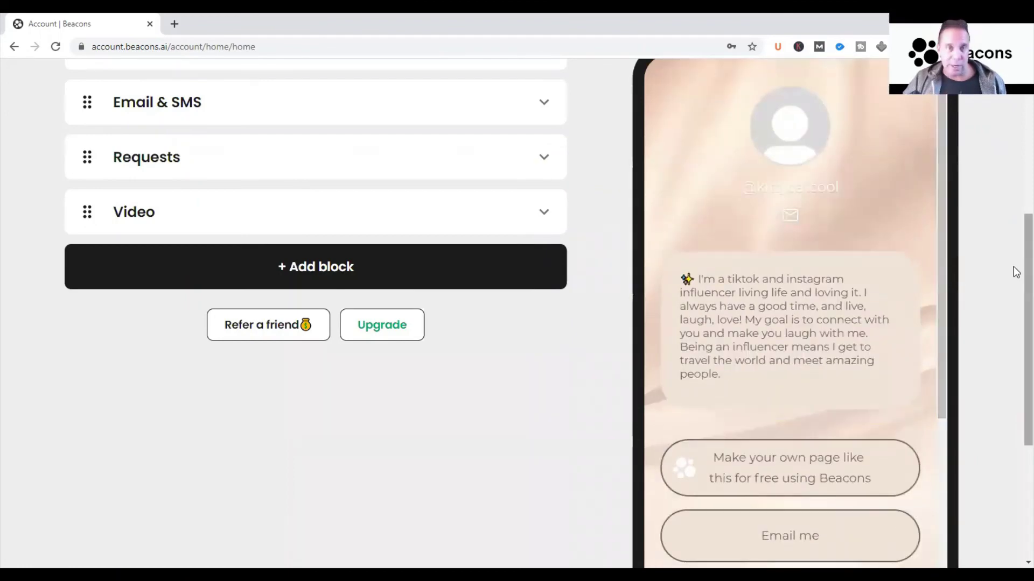
scroll(1016, 272, "up", 5)
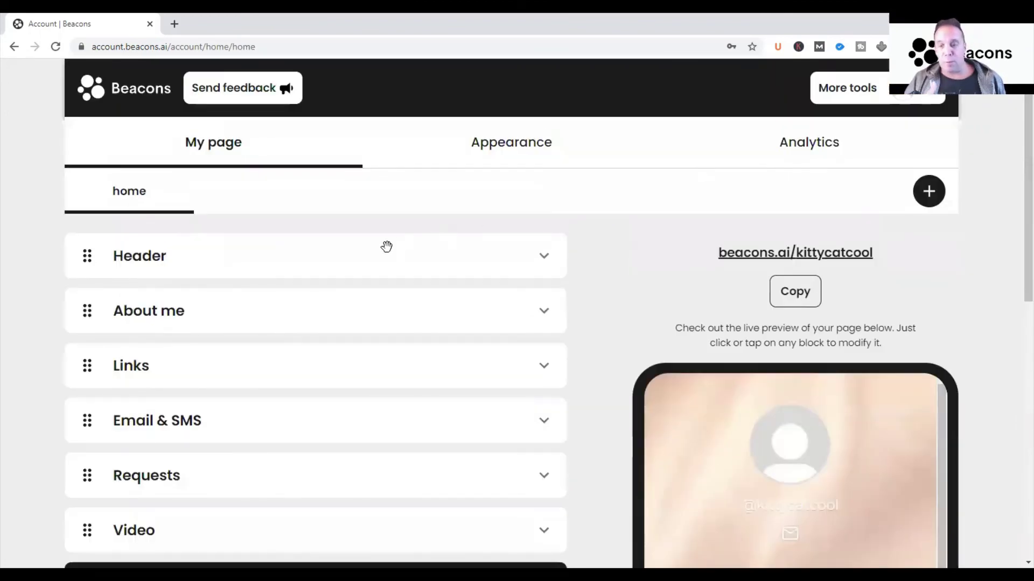